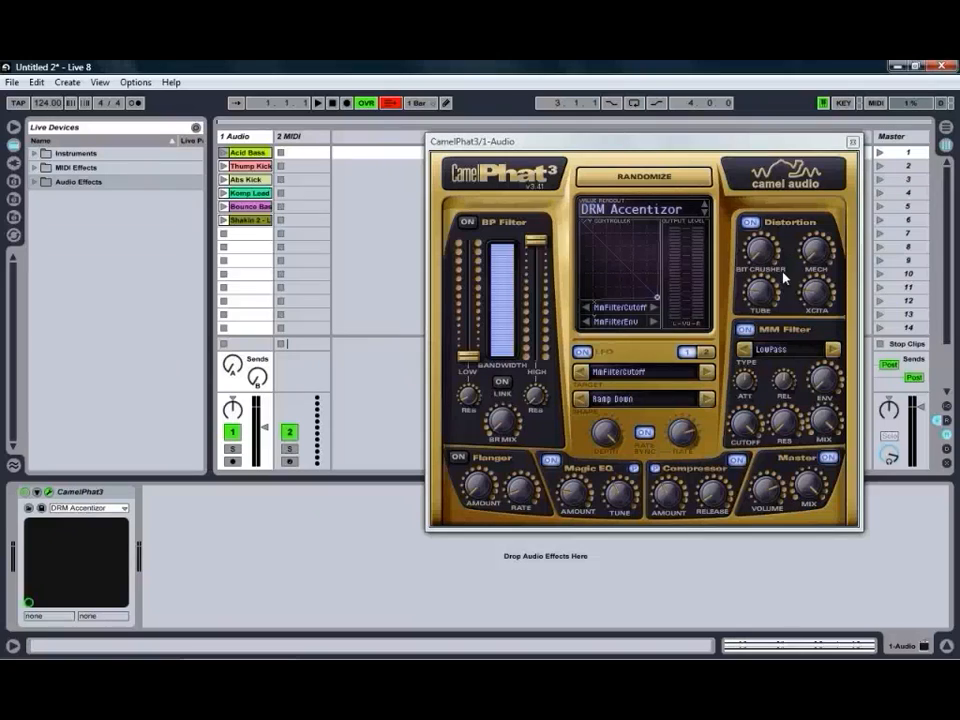
Cycle through the MM Filter types in both directions, finishing on HighPass.
mouse_move(766, 254)
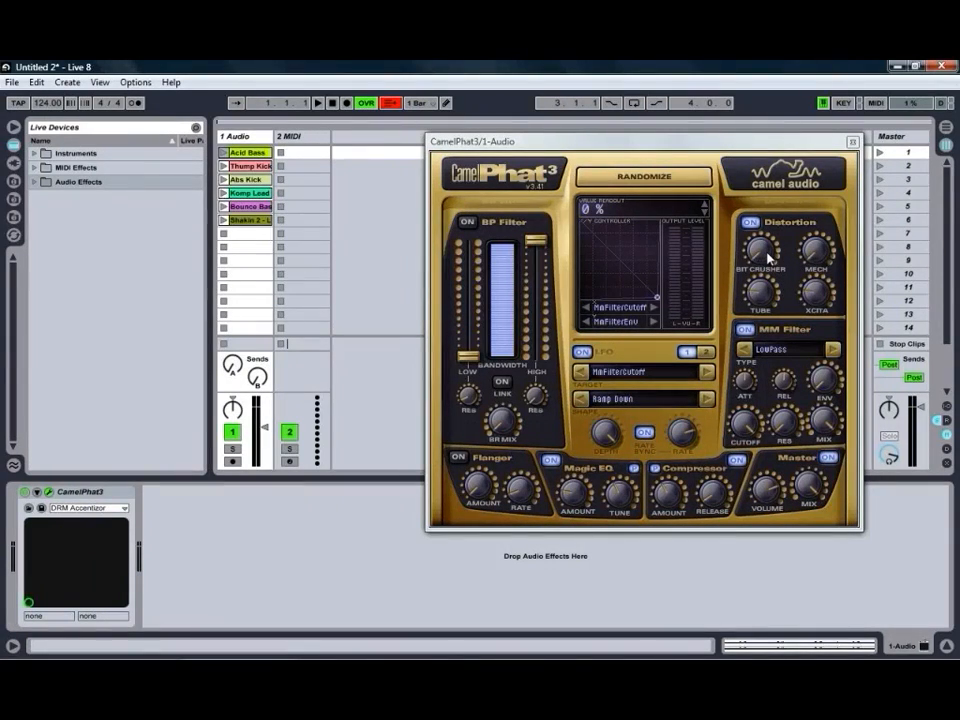
mouse_move(820, 298)
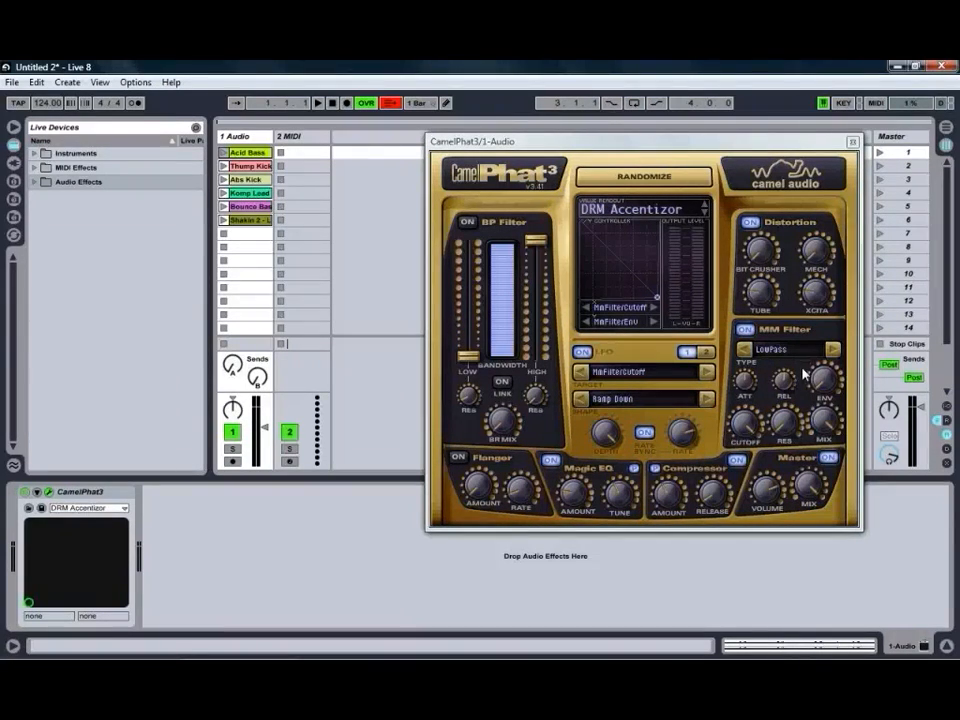
click(831, 350)
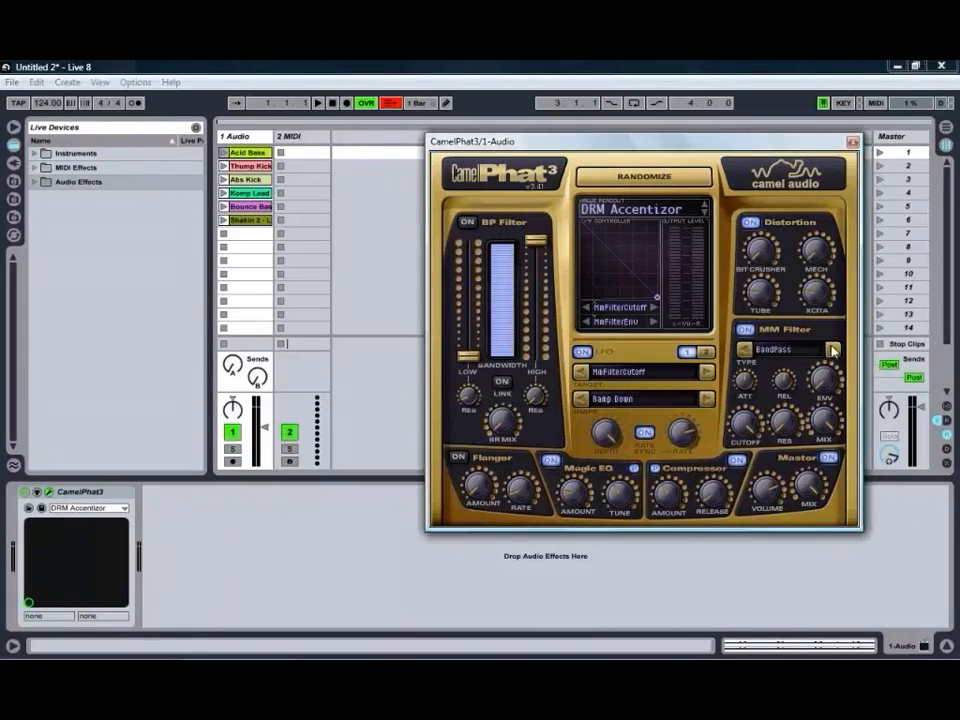
click(831, 350)
click(831, 350)
click(831, 350)
click(831, 350)
click(831, 350)
click(831, 350)
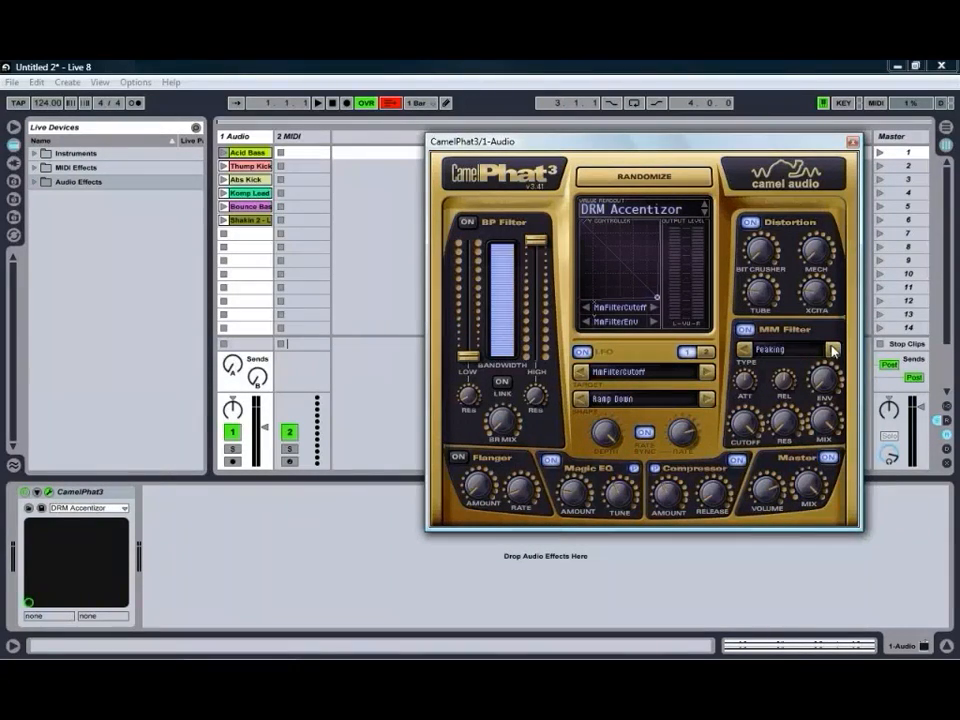
click(743, 350)
click(743, 350)
click(743, 350)
click(743, 350)
Compare the LFO 1 and LFO 2 settings, and move the X/Y controller point down along its lower-left edge.
click(705, 352)
click(687, 352)
click(704, 353)
click(687, 352)
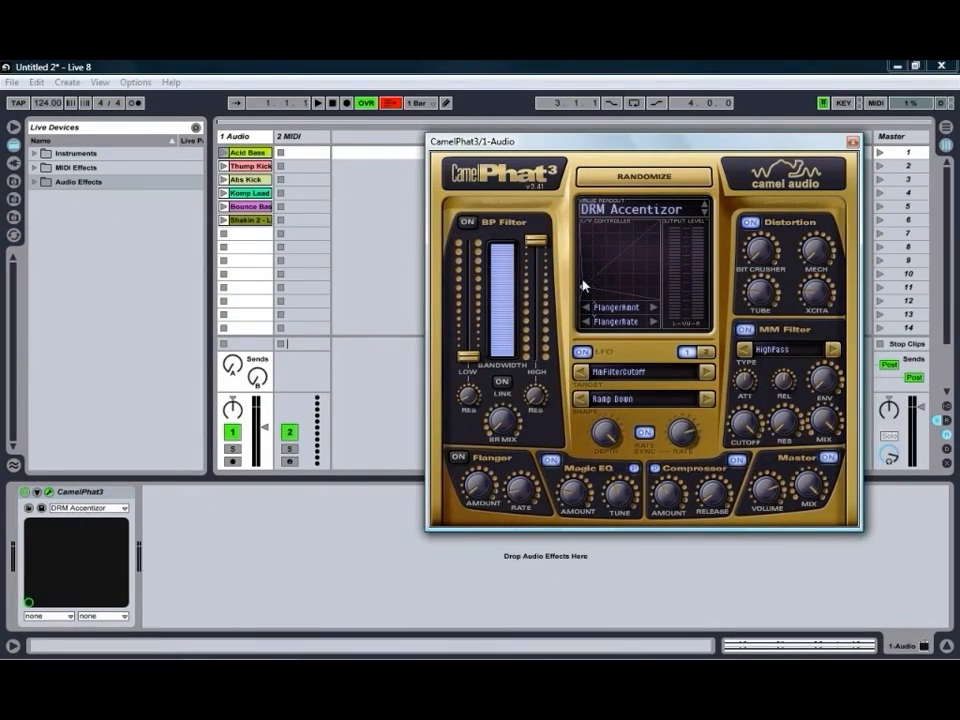
mouse_move(583, 284)
mouse_down()
mouse_move(648, 279)
mouse_move(615, 242)
mouse_move(632, 272)
mouse_move(636, 251)
mouse_move(645, 305)
mouse_move(586, 302)
mouse_up()
Load the PresetsB bank and clear its current preset to a blank patch.
click(617, 212)
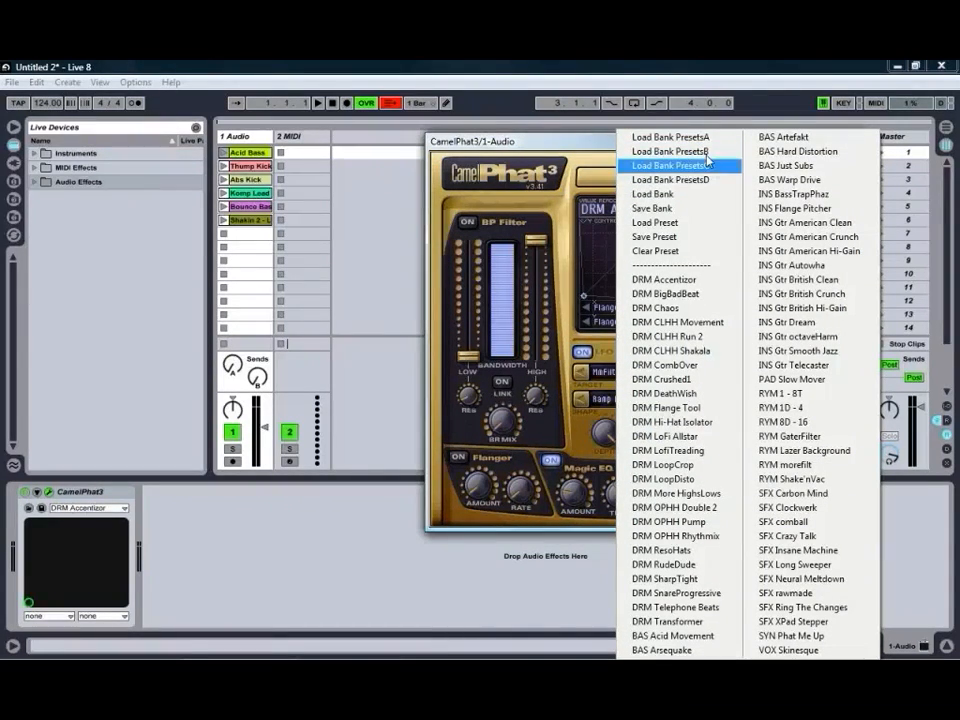
click(650, 152)
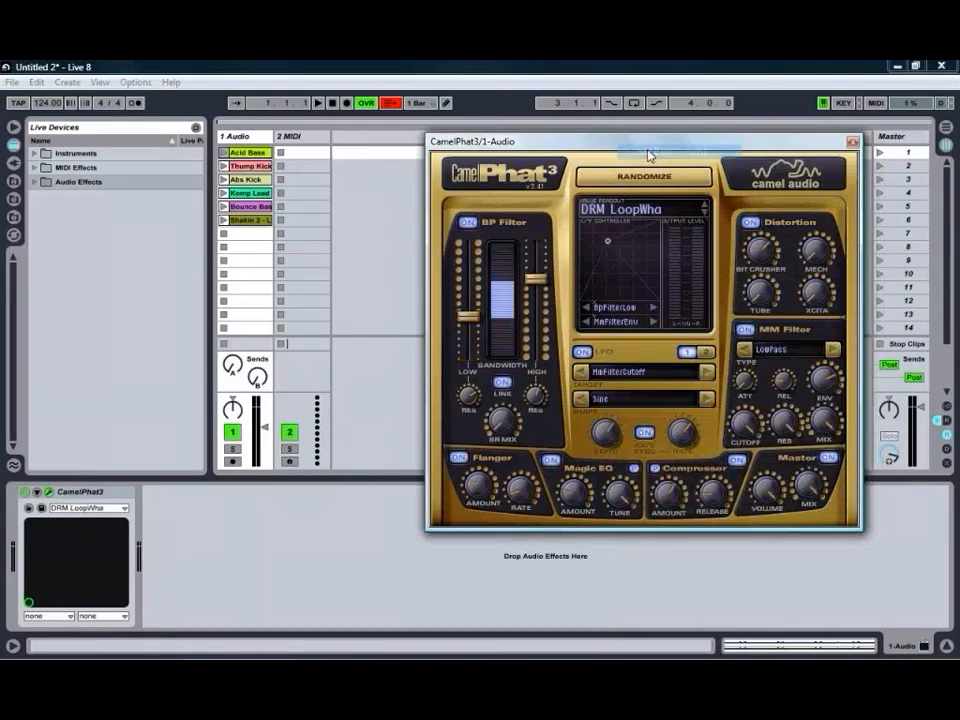
click(627, 213)
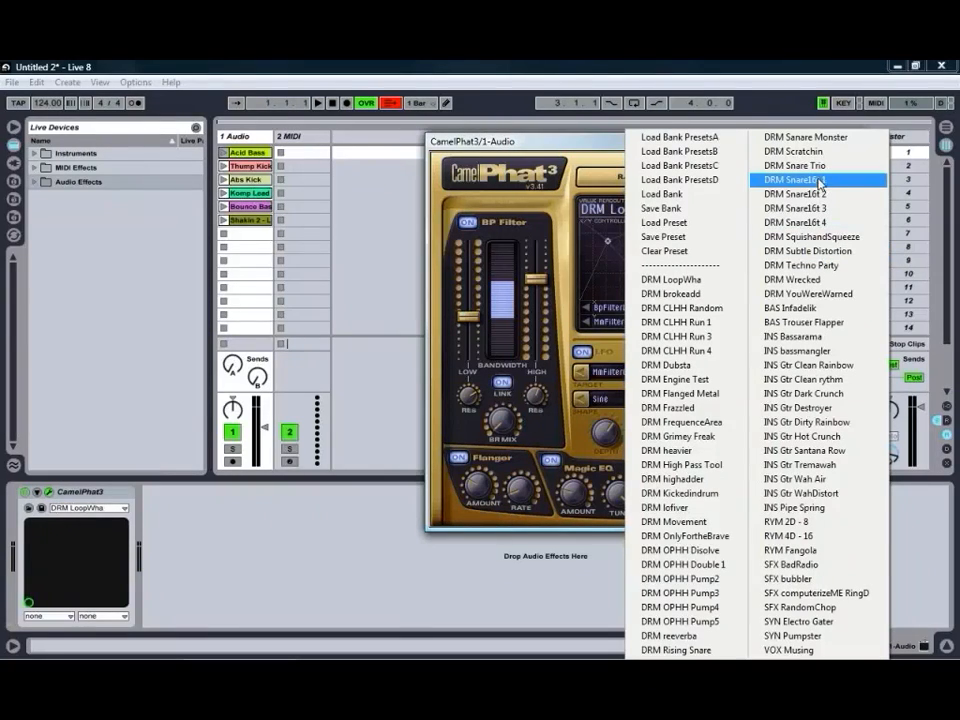
click(659, 252)
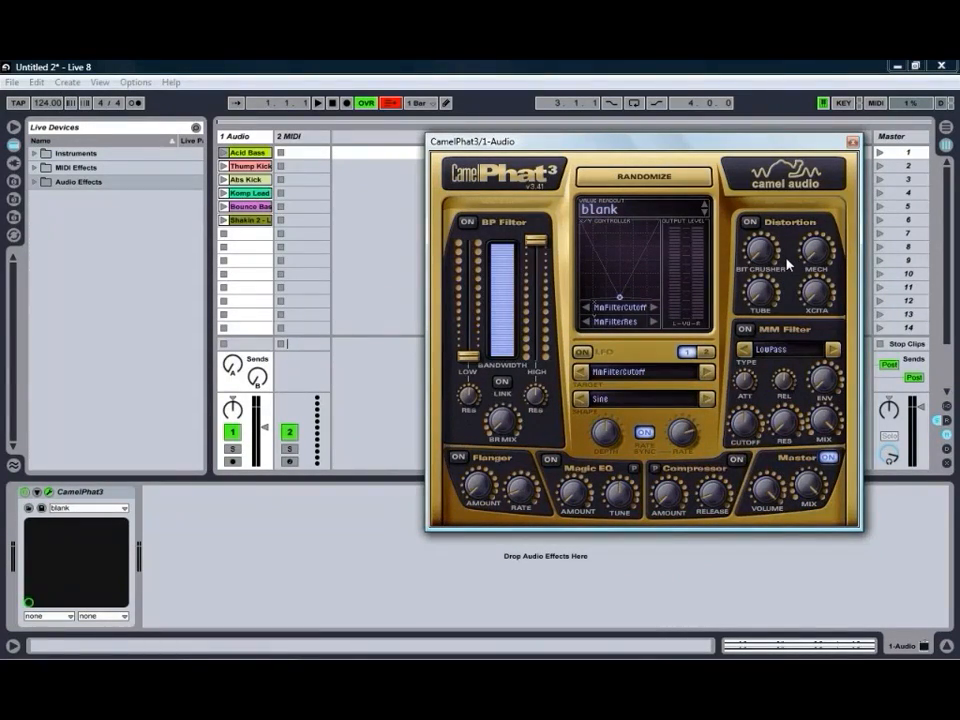
Randomize the patch several times, enabling the BP Filter, Distortion and MM Filter sections partway through.
click(655, 187)
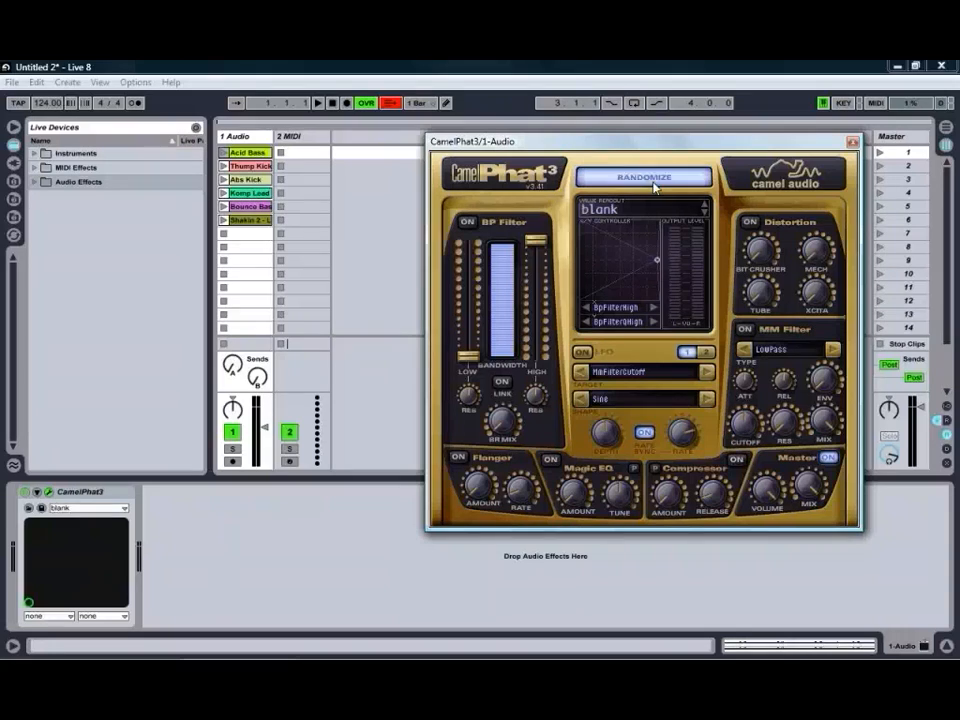
click(655, 187)
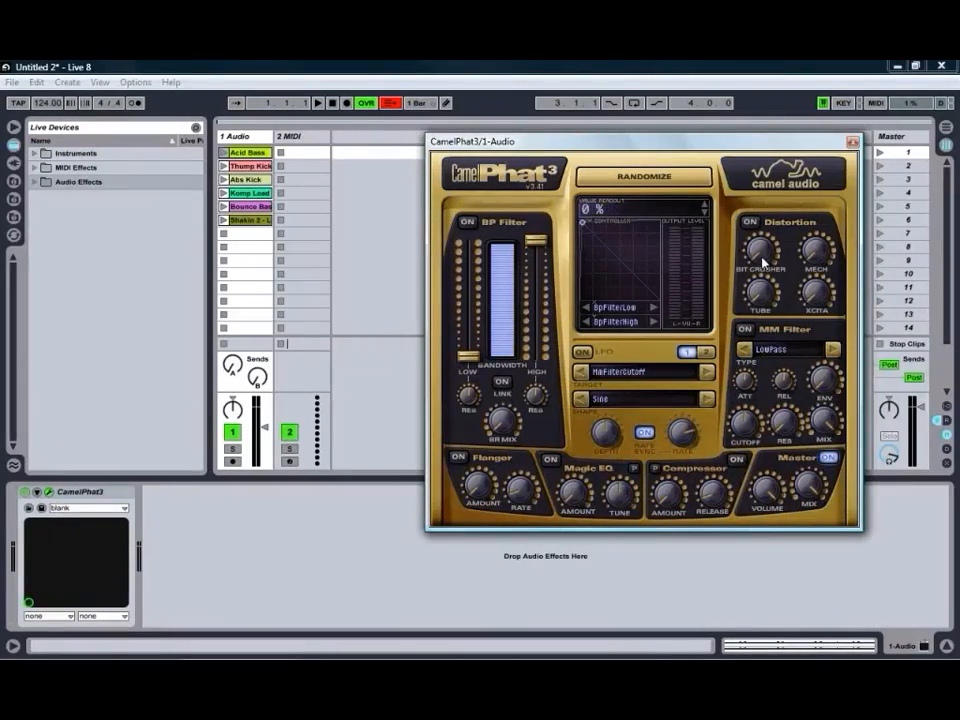
click(467, 222)
click(749, 222)
click(745, 329)
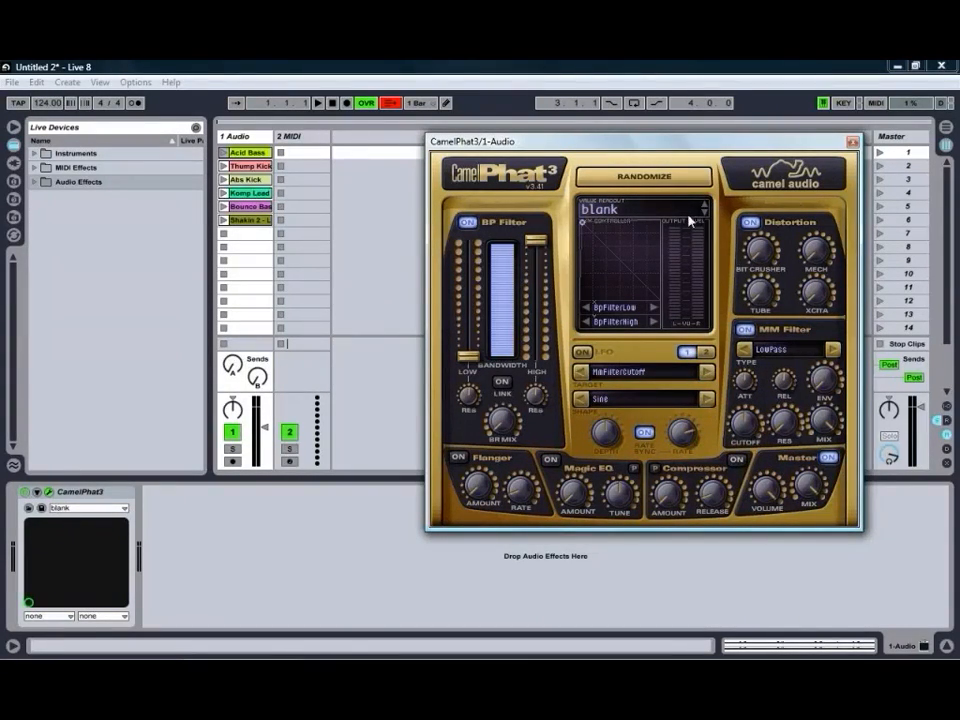
click(635, 179)
click(630, 179)
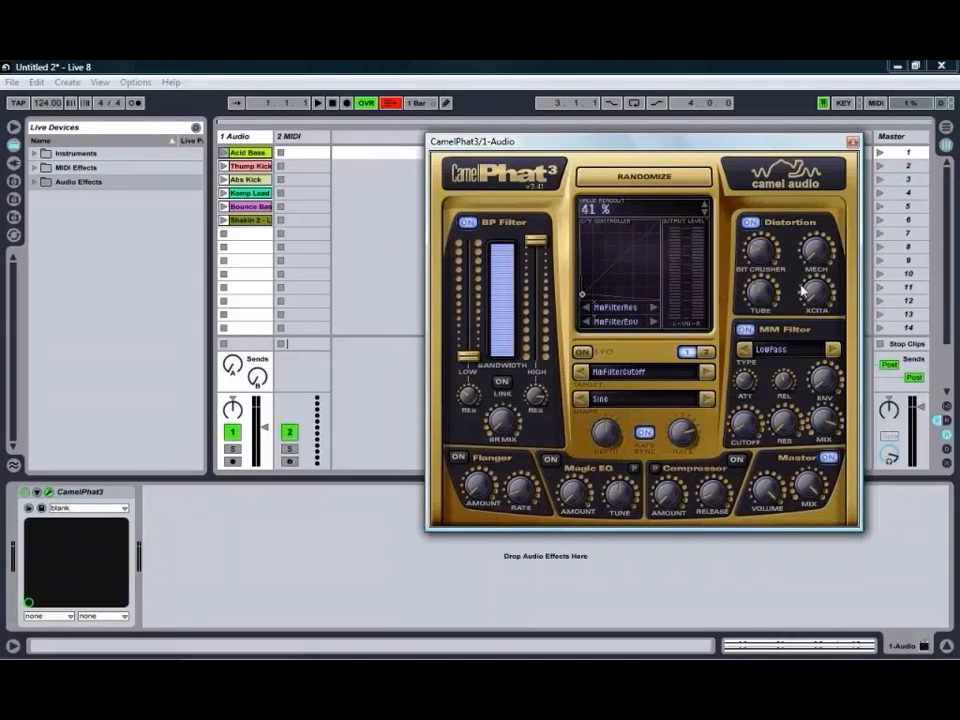
click(749, 223)
click(749, 223)
Play the Acid Bass clip and compare its sound with CamelPhat3 bypassed and active.
click(223, 152)
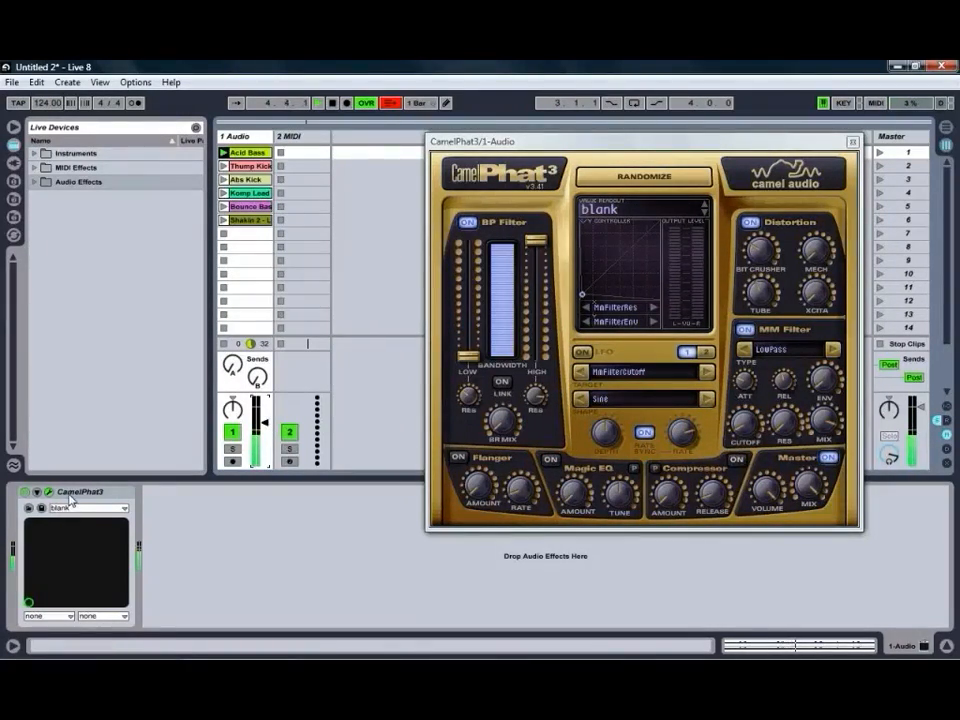
click(25, 493)
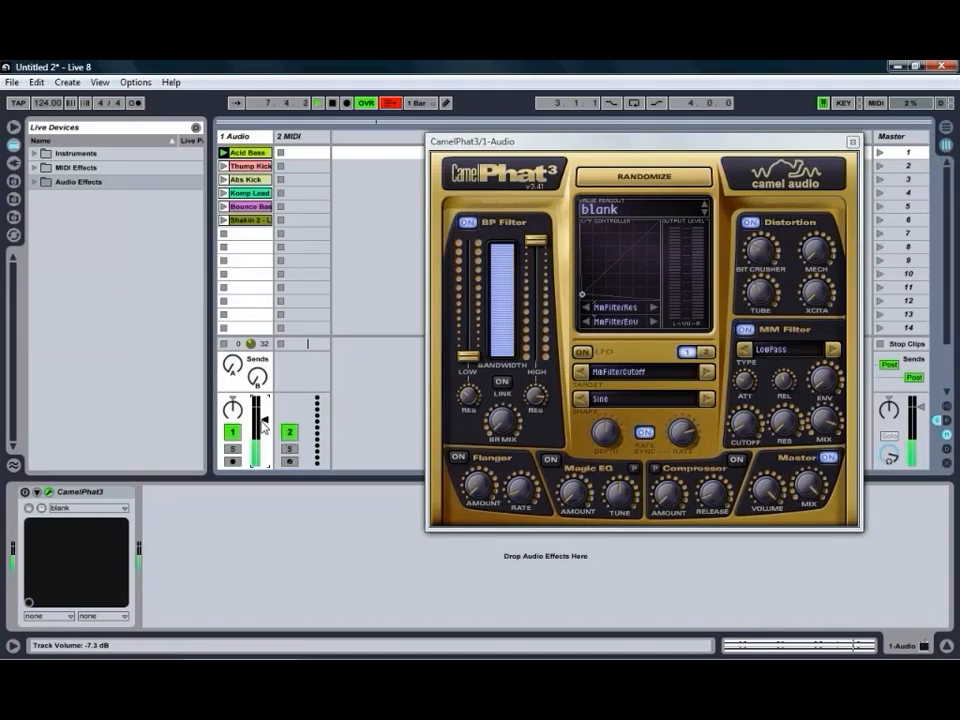
click(25, 493)
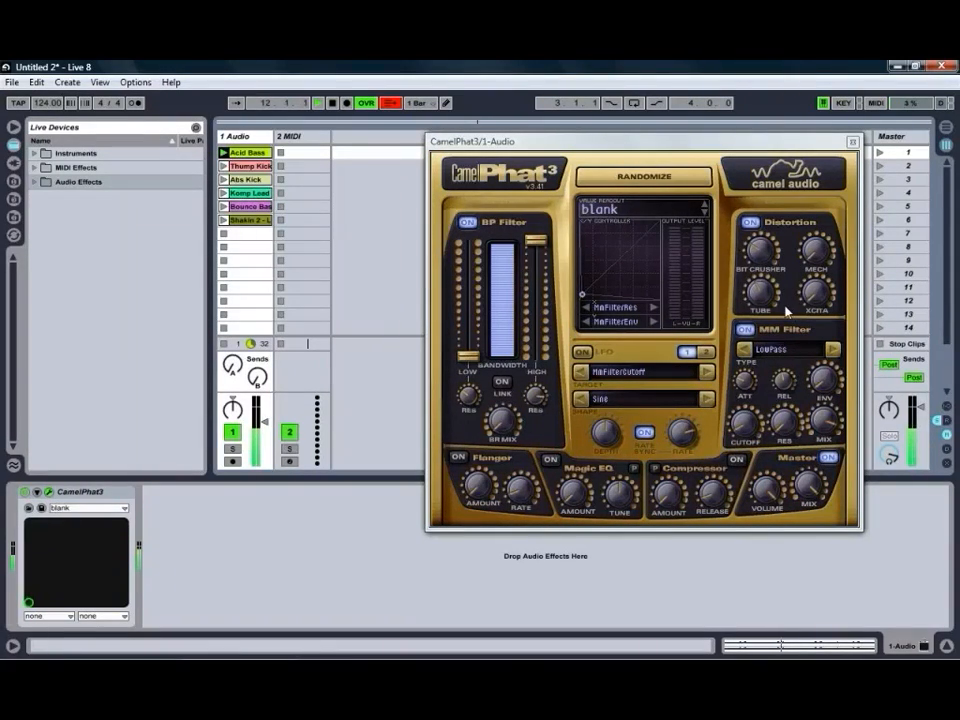
Load the PresetsA bank and select its INS Gtr Dream preset.
click(601, 209)
click(641, 138)
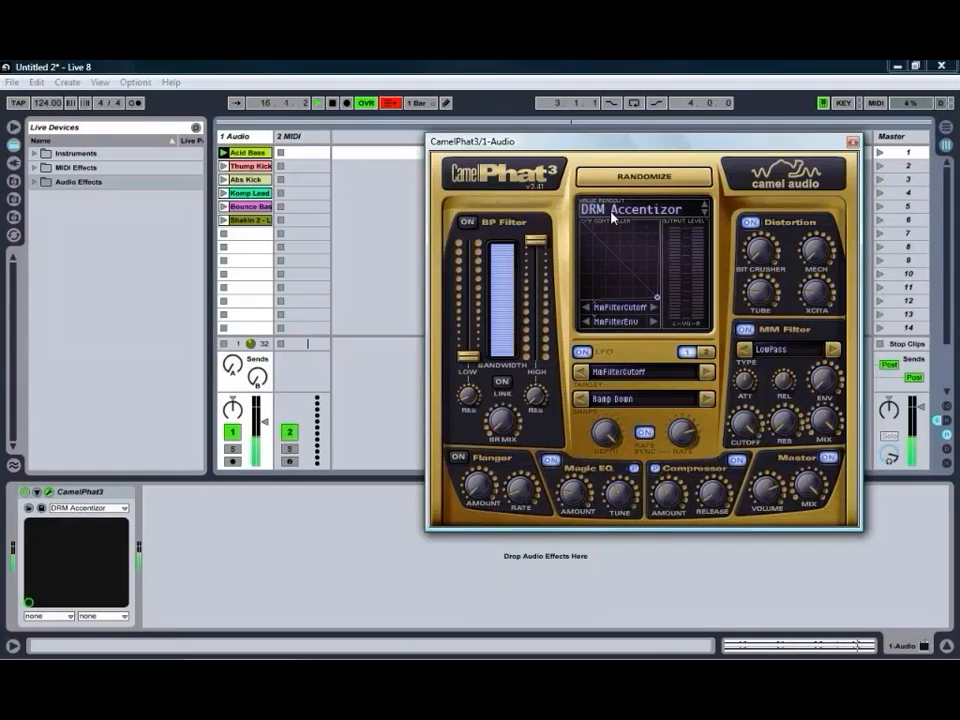
mouse_move(478, 311)
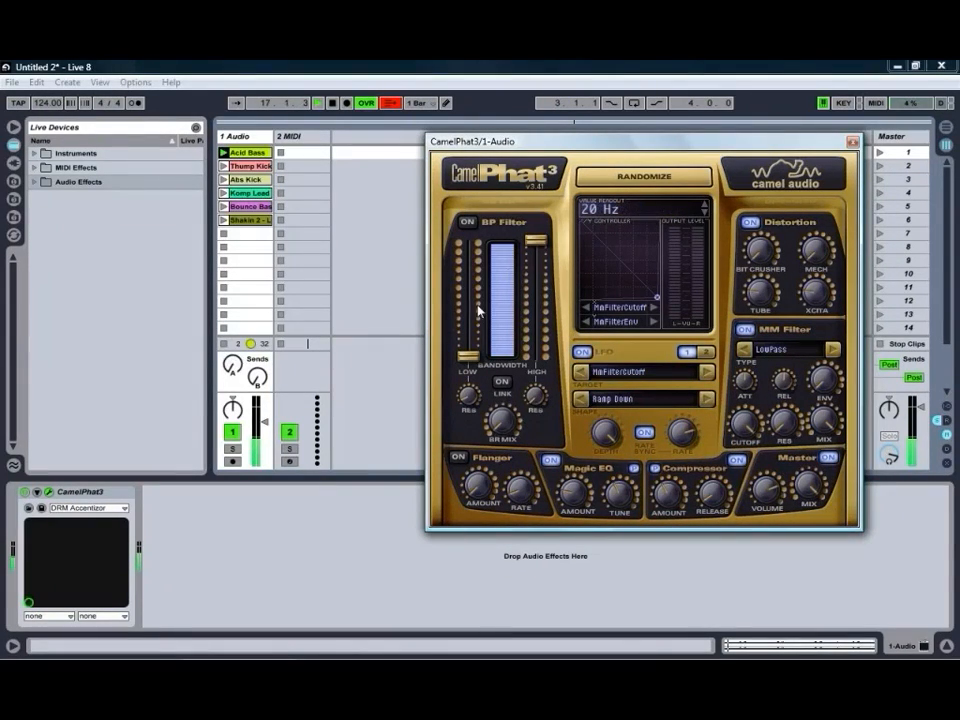
mouse_move(549, 372)
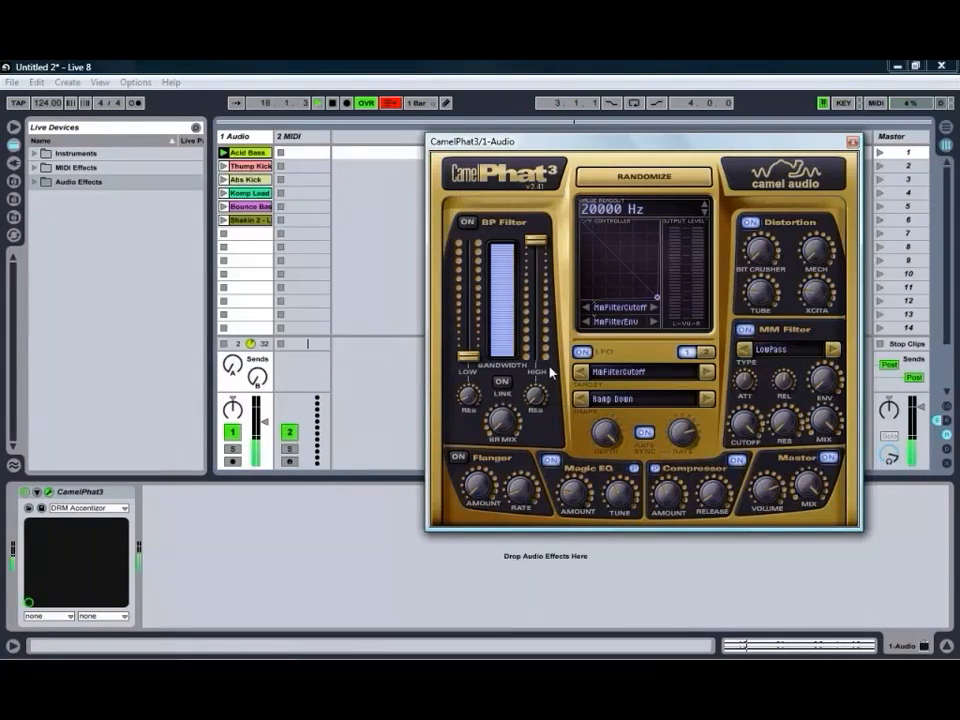
click(626, 209)
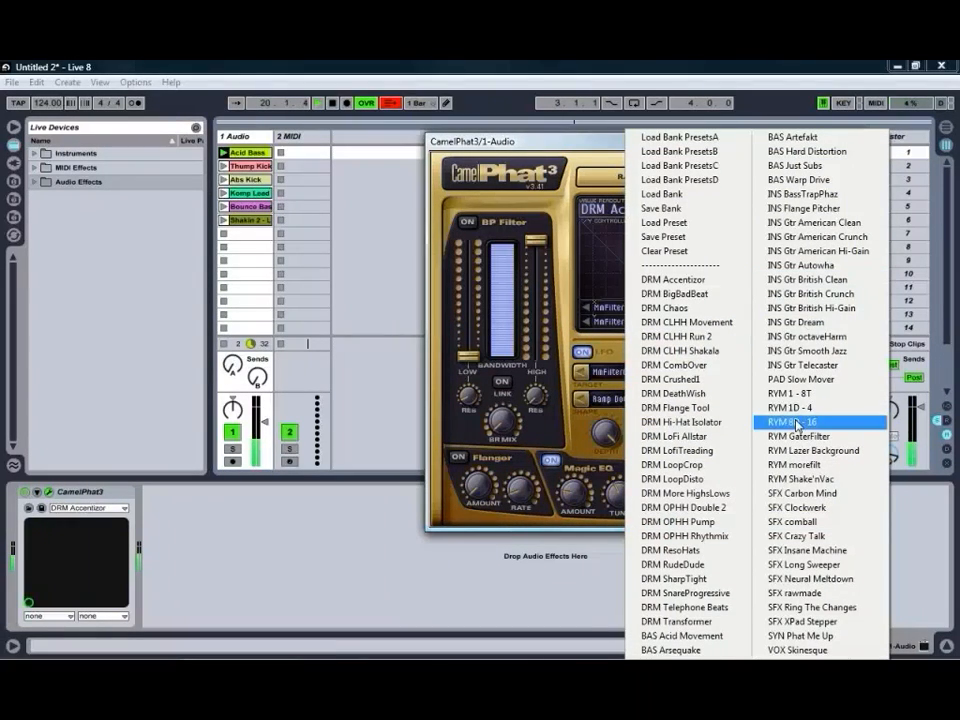
click(806, 322)
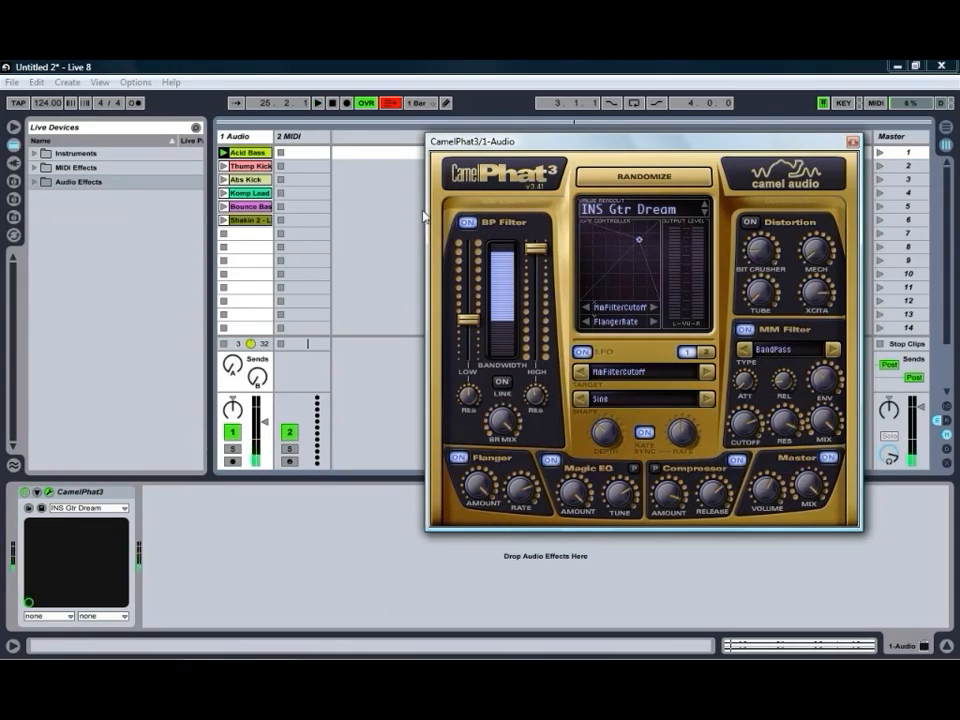
Play the Thump Kick clip and compare its sound with CamelPhat3 bypassed and active.
click(223, 166)
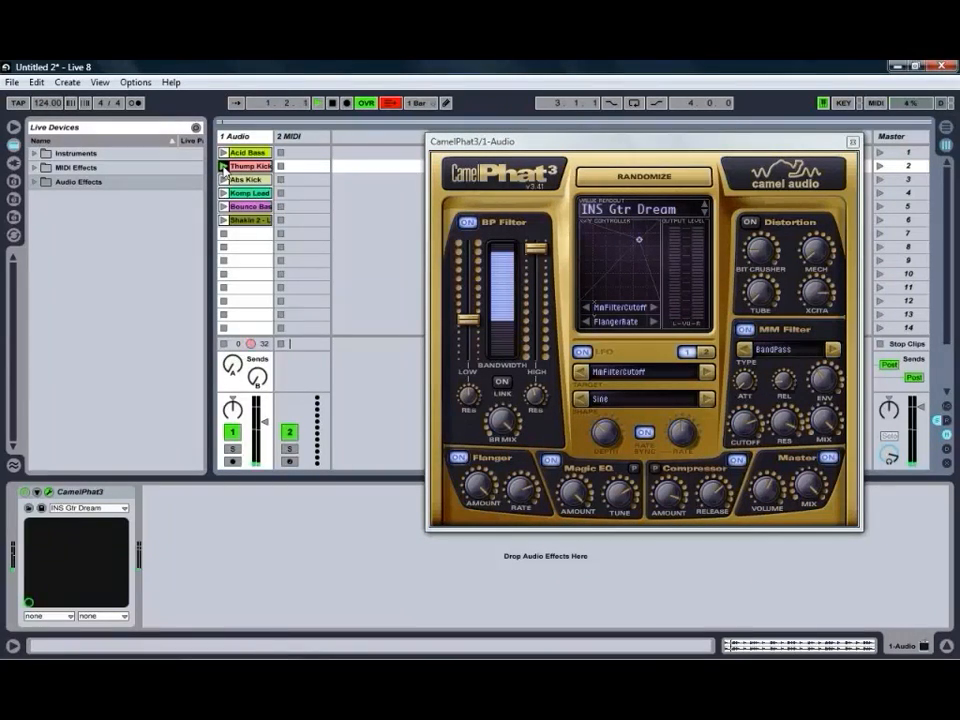
click(24, 492)
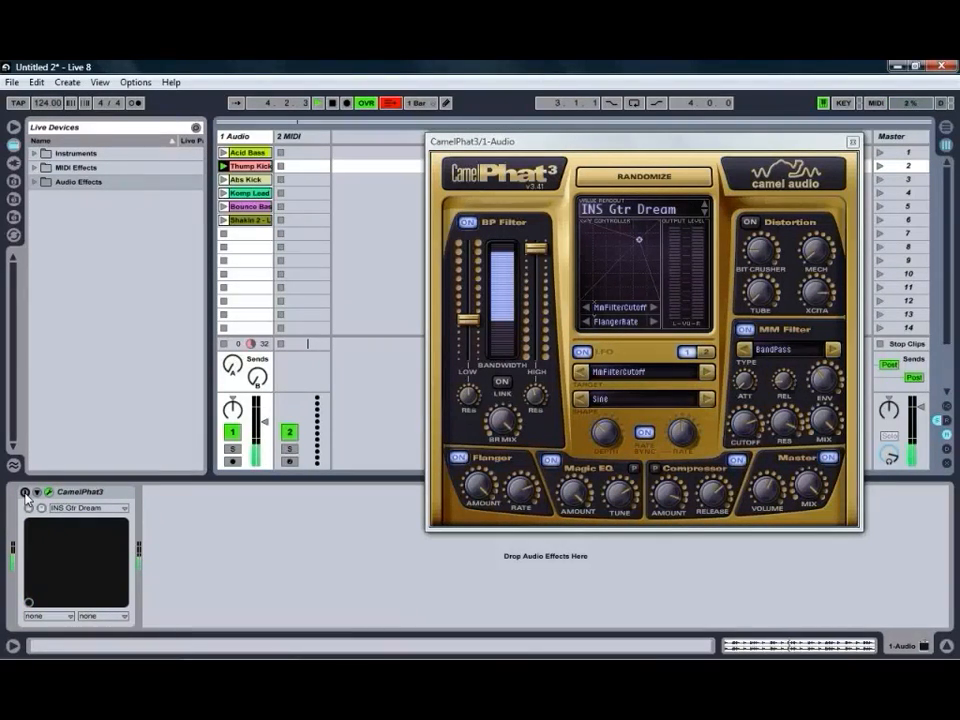
click(25, 492)
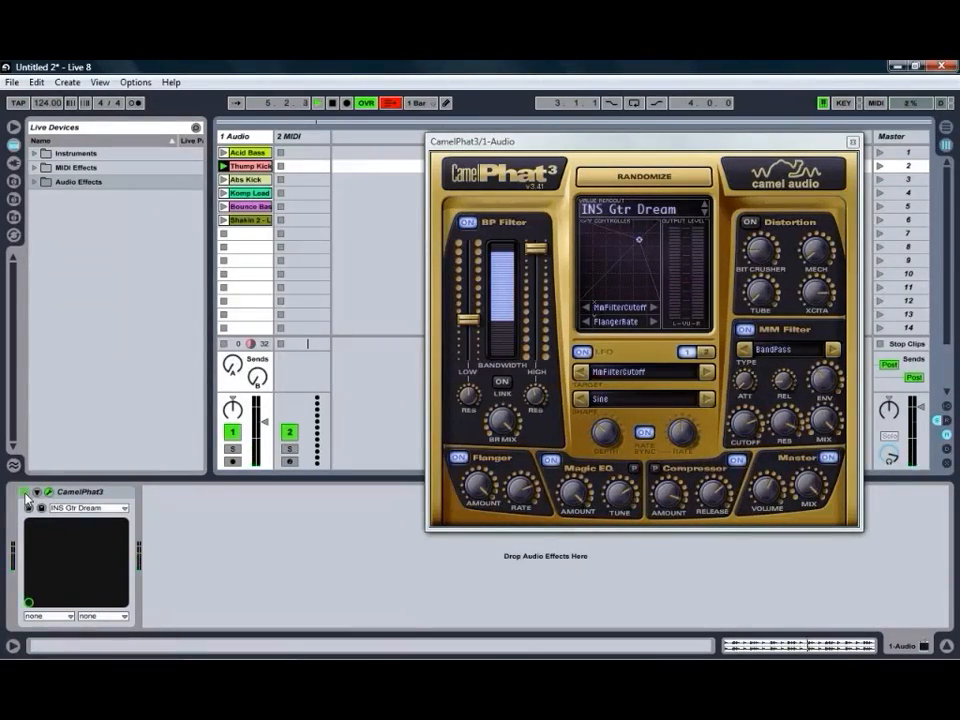
Audition the DRM BigBadBeat preset on the kick, and clear it to a blank patch.
click(640, 209)
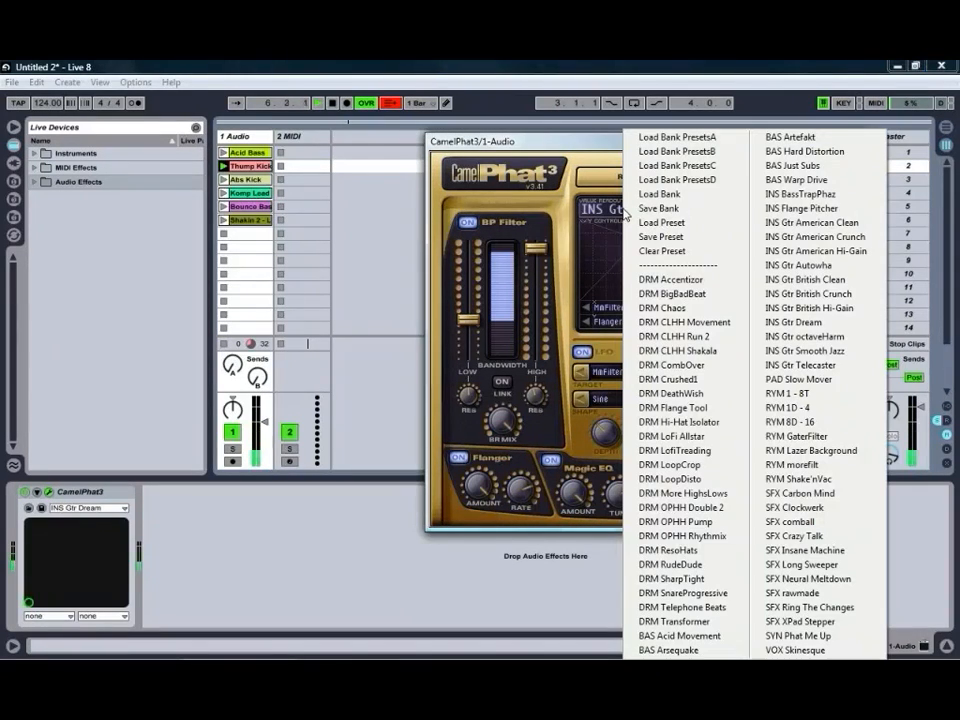
click(694, 294)
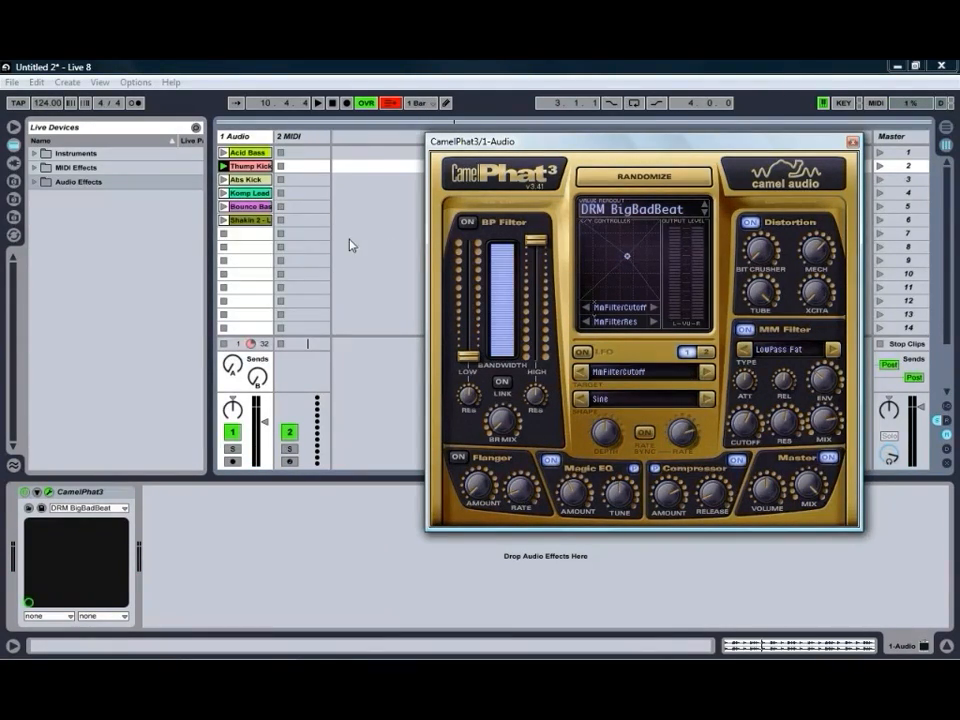
click(625, 210)
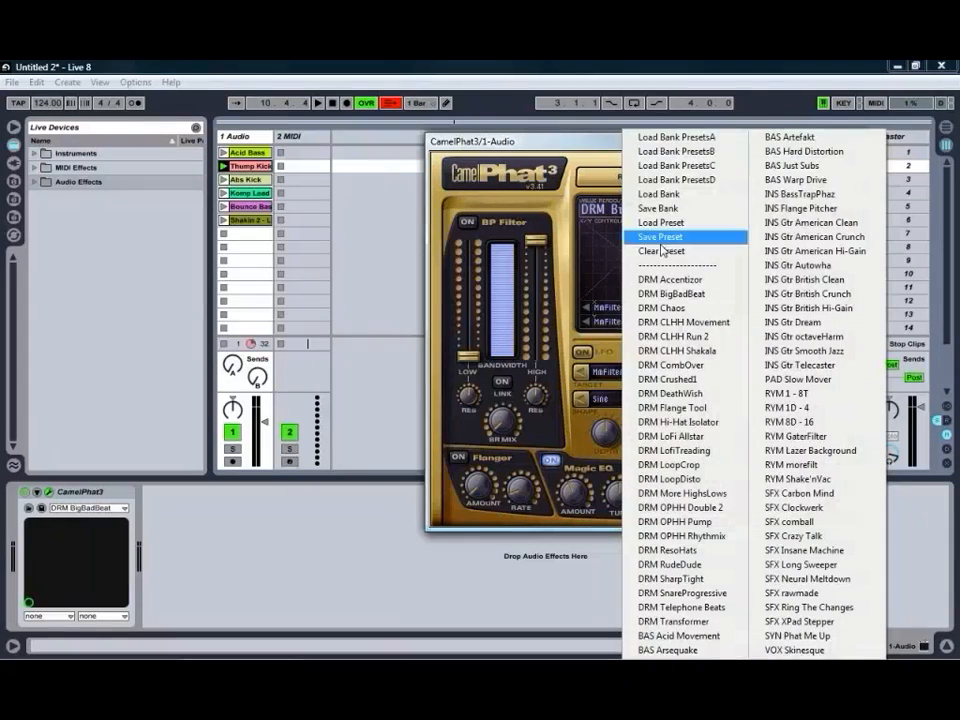
click(662, 251)
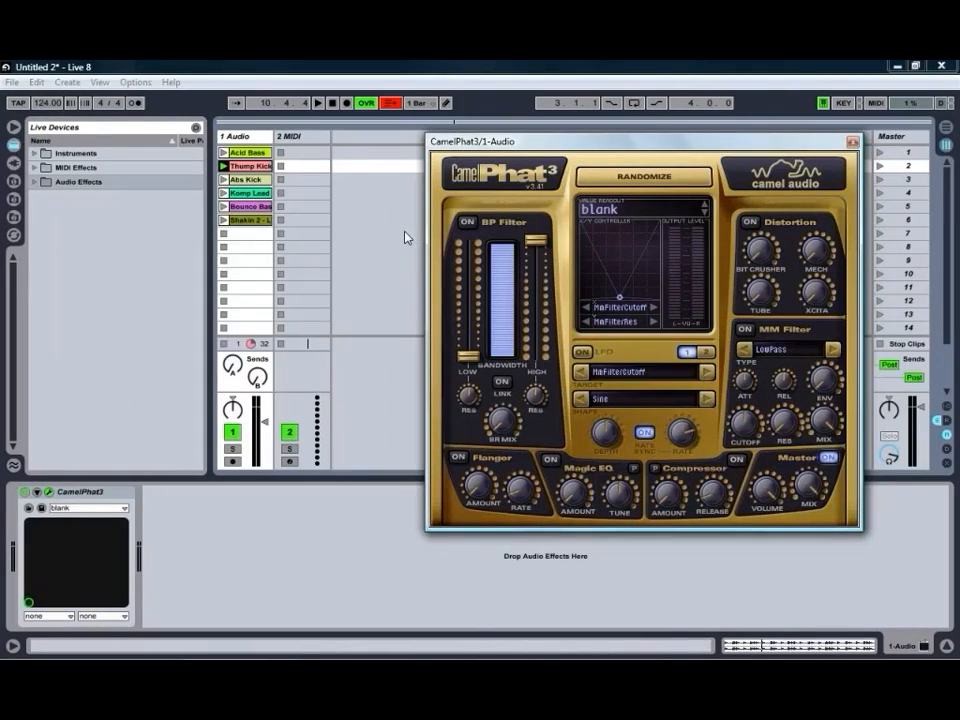
Play the Bounce Bass clip and set the project tempo to 93 BPM.
click(223, 206)
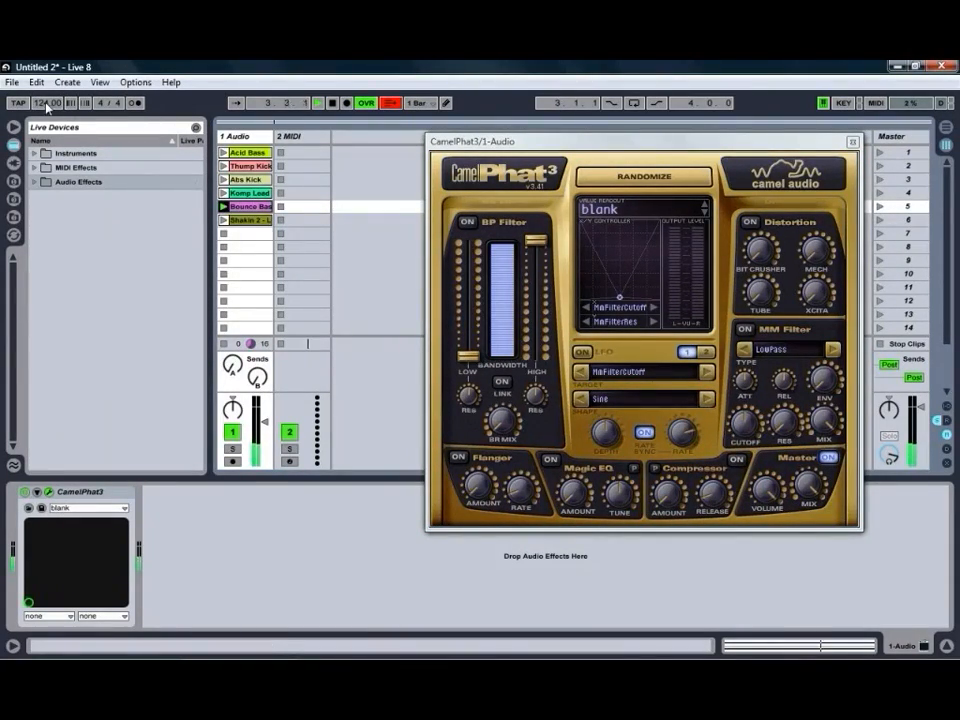
drag(46, 107, 46, 109)
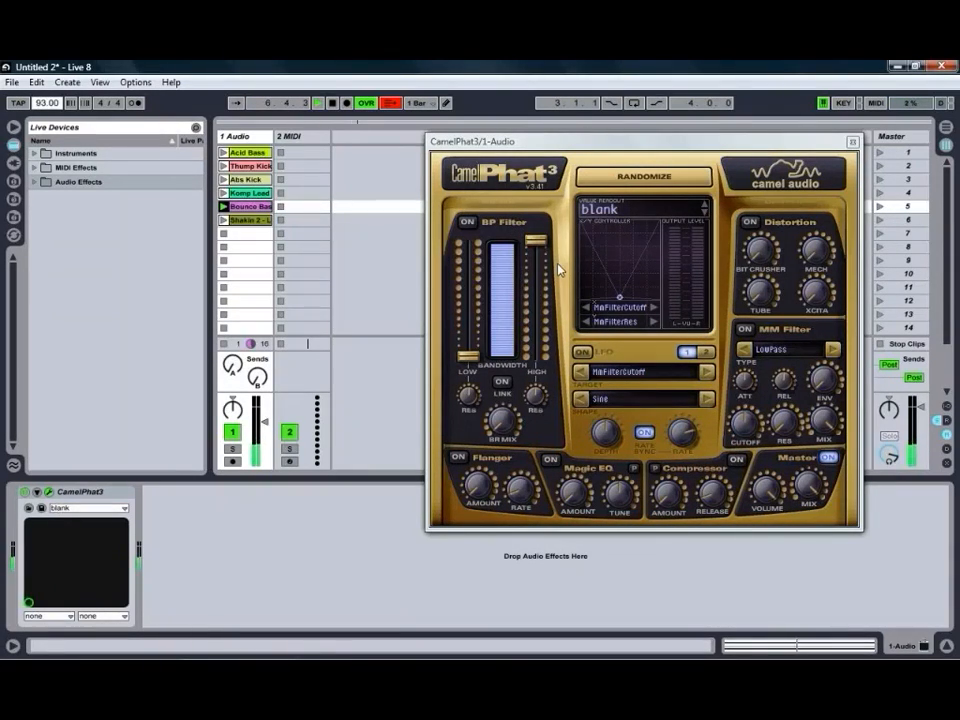
Enable the BP Filter, set its low cutoff to 41 Hz and lower the high cutoff to about the middle of its range.
click(467, 223)
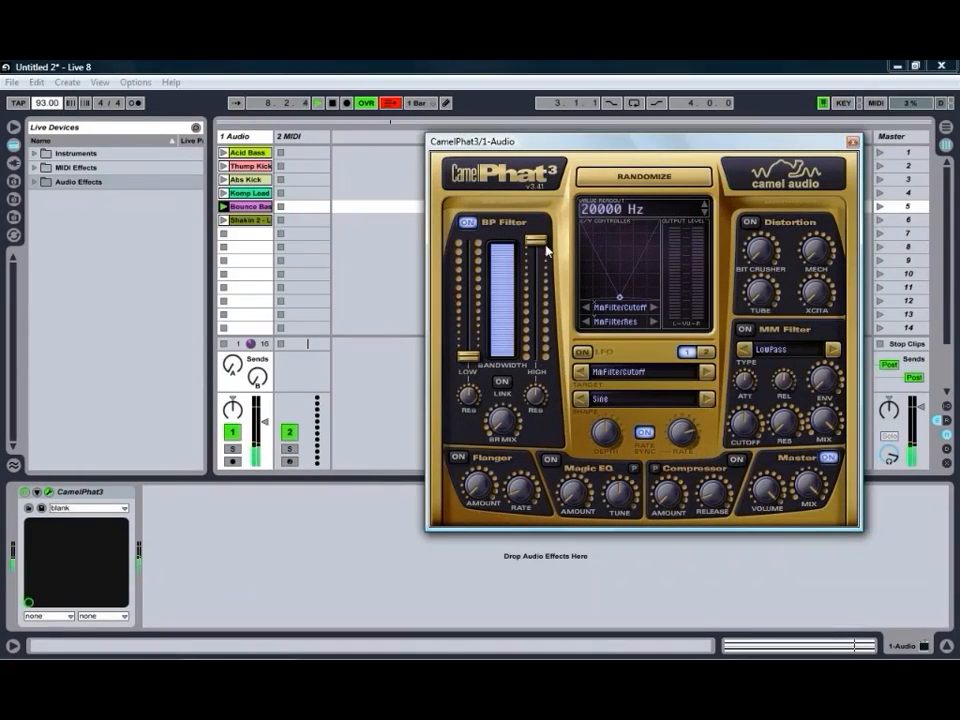
drag(540, 246, 536, 257)
drag(471, 360, 471, 326)
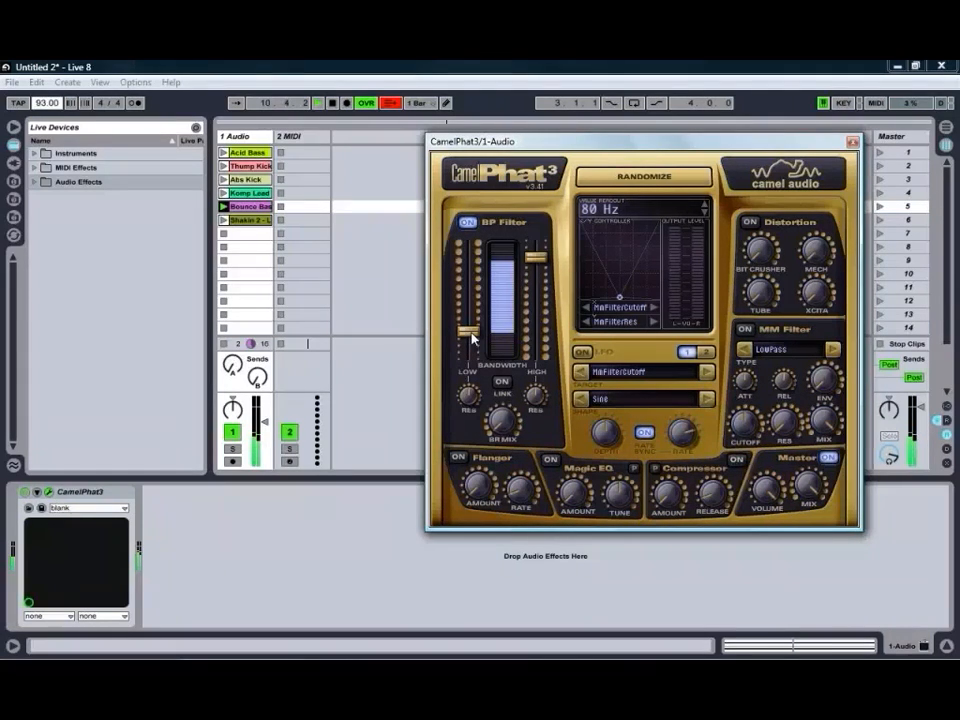
drag(536, 258, 536, 297)
drag(474, 338, 470, 350)
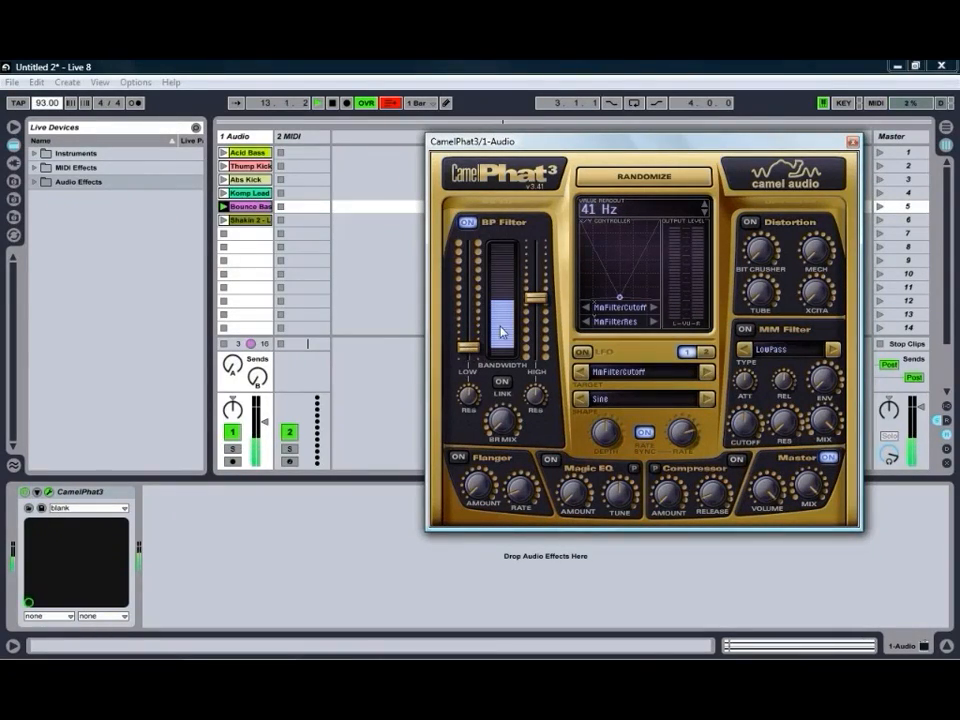
drag(536, 298, 533, 309)
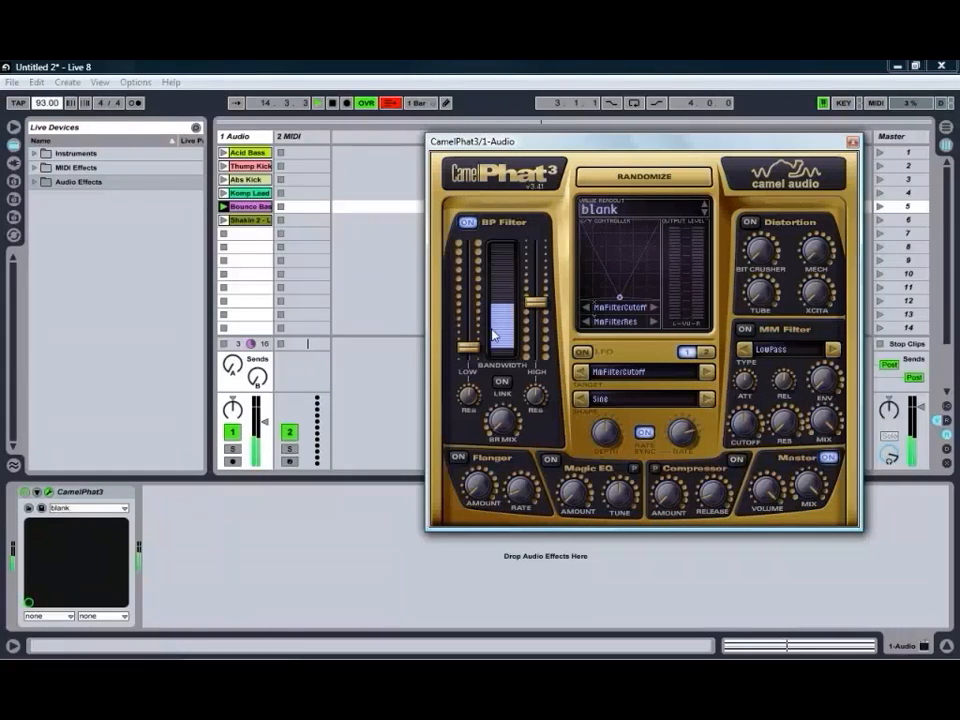
Adjust the resonance of the BP Filter's low and high cutoffs.
mouse_move(466, 402)
mouse_down()
mouse_move(469, 376)
mouse_move(471, 393)
mouse_up()
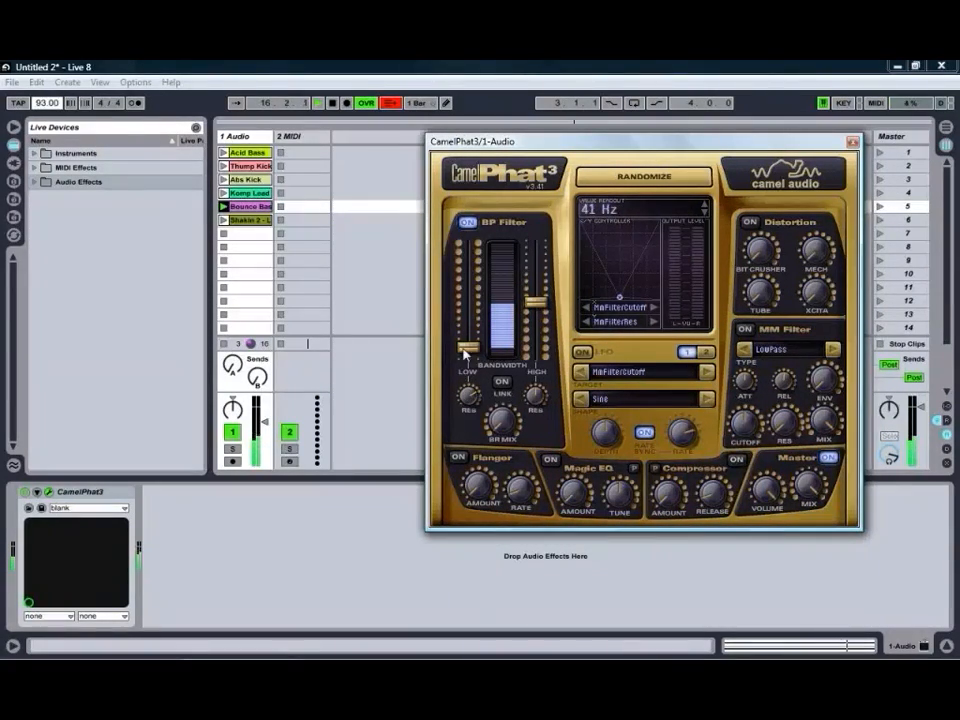
drag(469, 397, 469, 392)
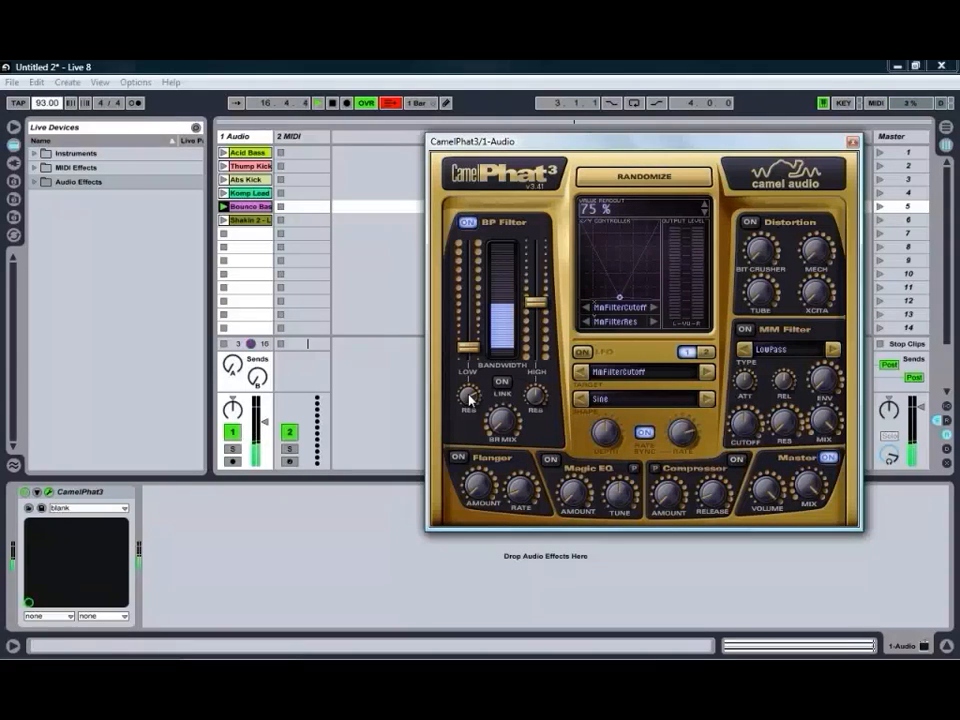
drag(541, 393, 536, 398)
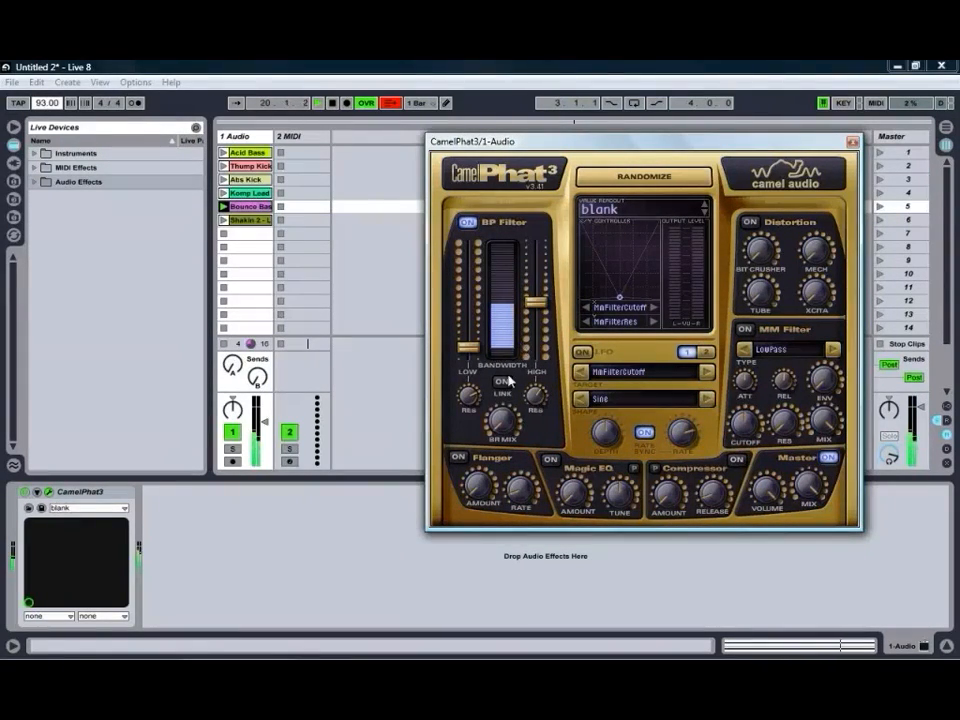
Link the BP Filter's low and high cutoffs, shift them slightly upward together, and unlink them.
click(505, 385)
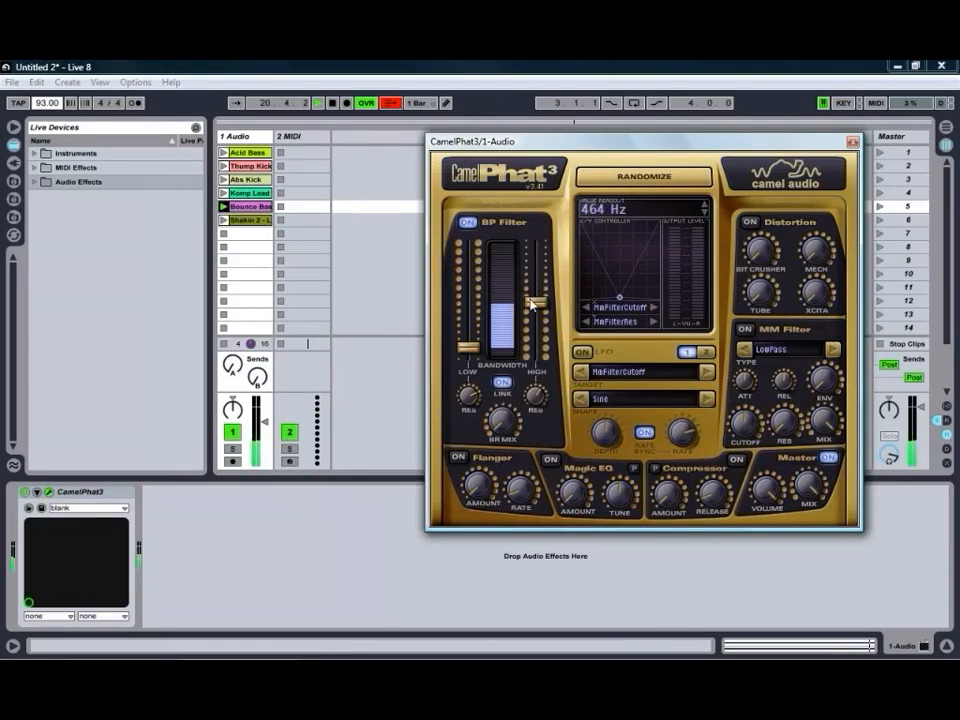
mouse_move(536, 301)
mouse_down()
mouse_move(537, 248)
mouse_move(536, 300)
mouse_up()
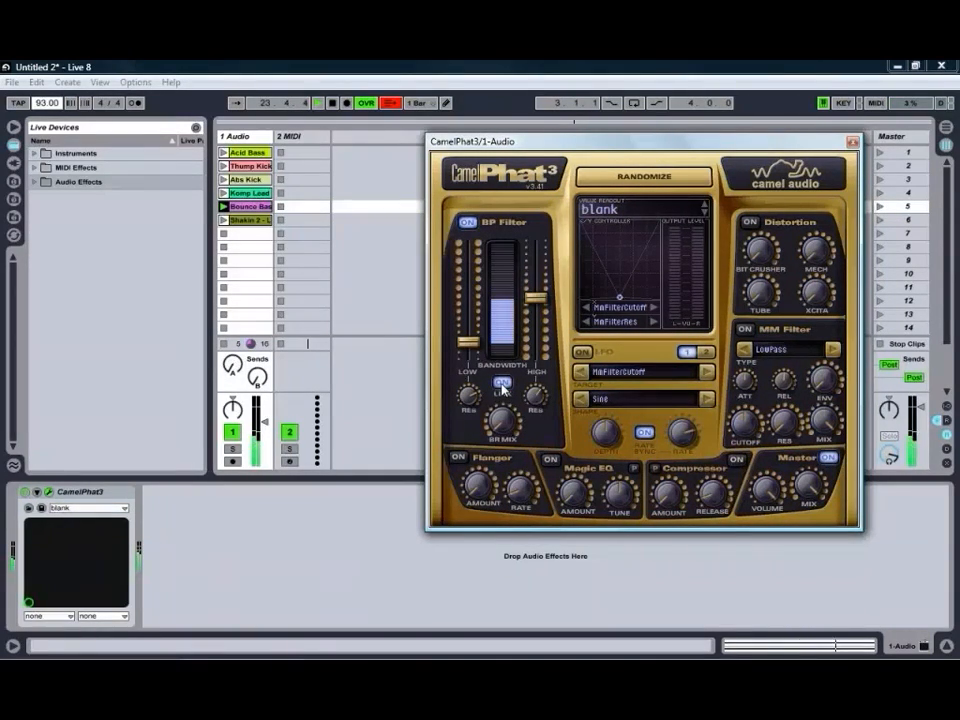
click(502, 384)
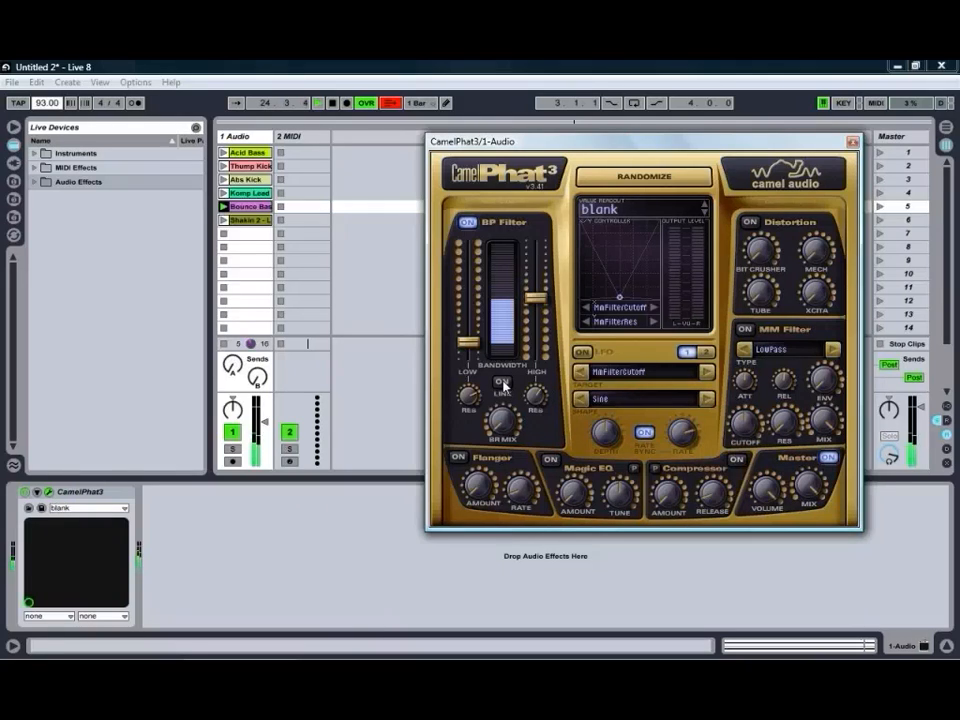
Enable the Distortion section, raise the BP Filter's high cutoff to near its maximum, and audition the Xcita distortion.
click(749, 223)
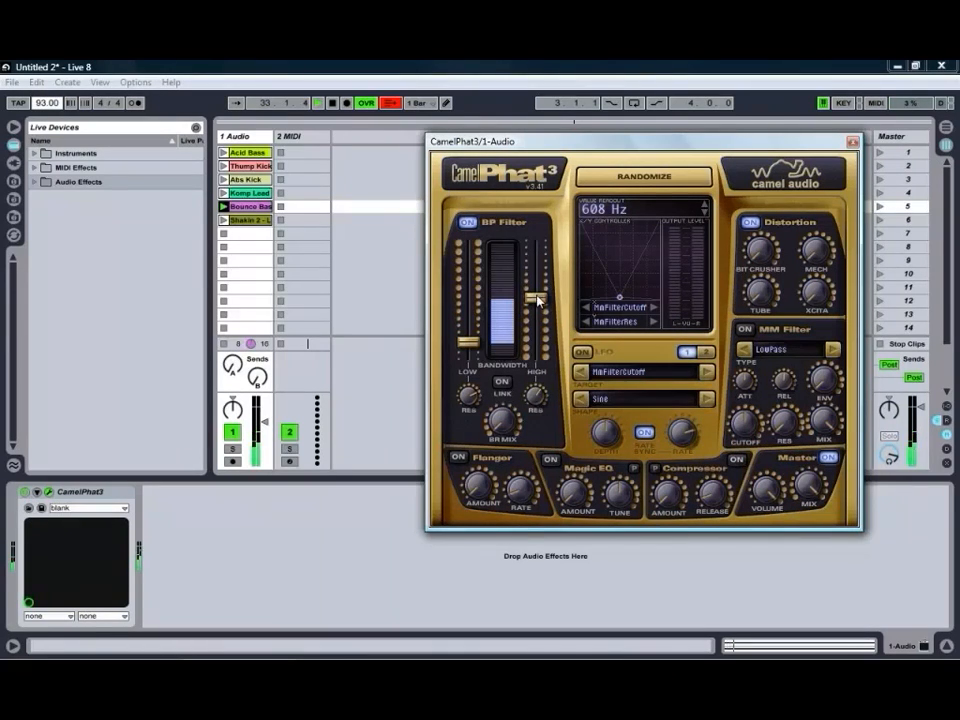
drag(537, 300, 537, 247)
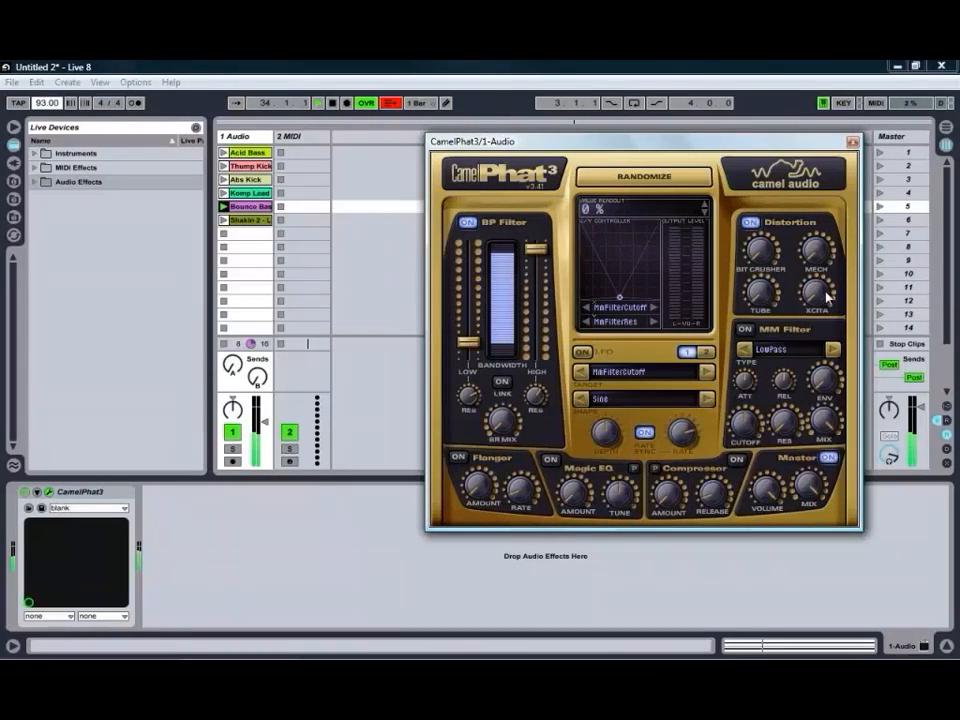
drag(826, 296, 812, 148)
drag(813, 289, 837, 407)
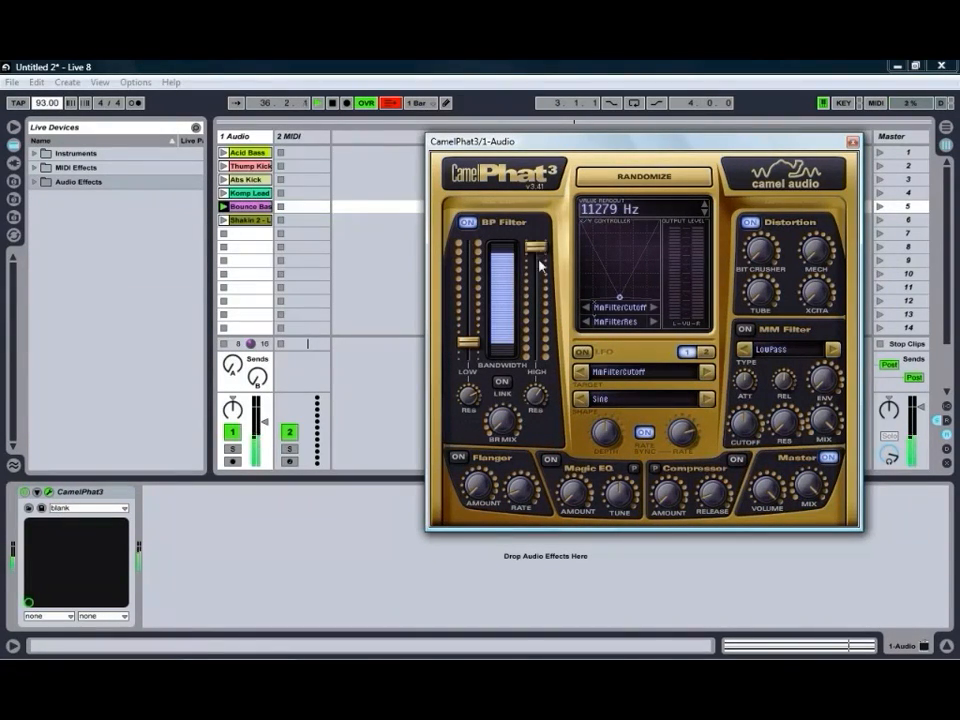
Lower the BP Filter's high cutoff to about mid-range and audition the Mech and Tube distortion amounts.
drag(540, 263, 536, 306)
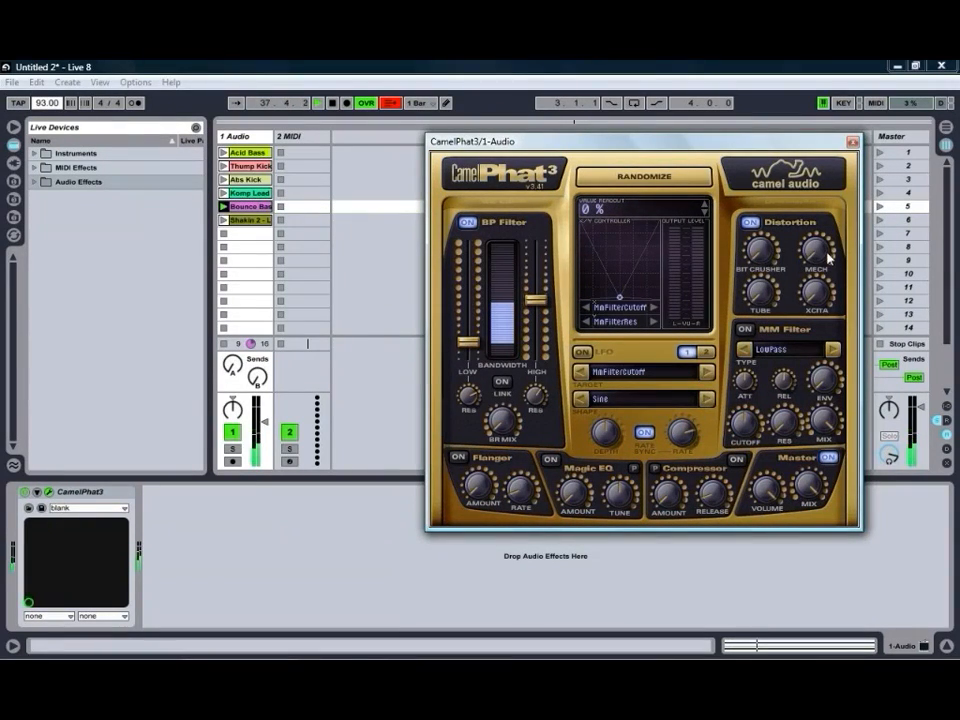
mouse_move(822, 253)
mouse_down()
mouse_move(821, 213)
mouse_move(811, 264)
mouse_up()
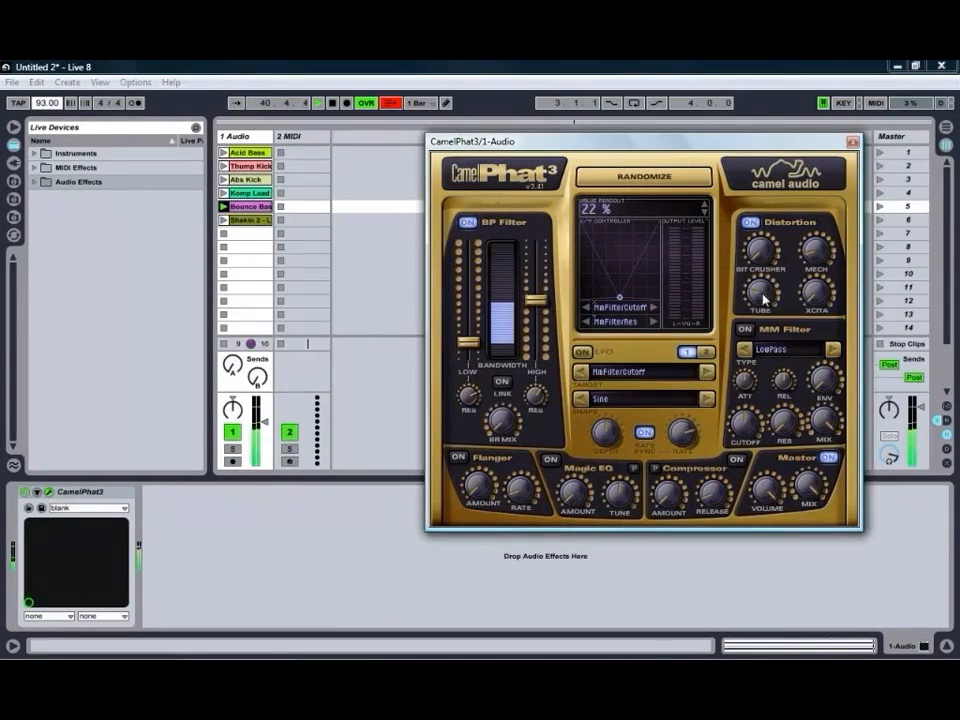
drag(764, 297, 765, 300)
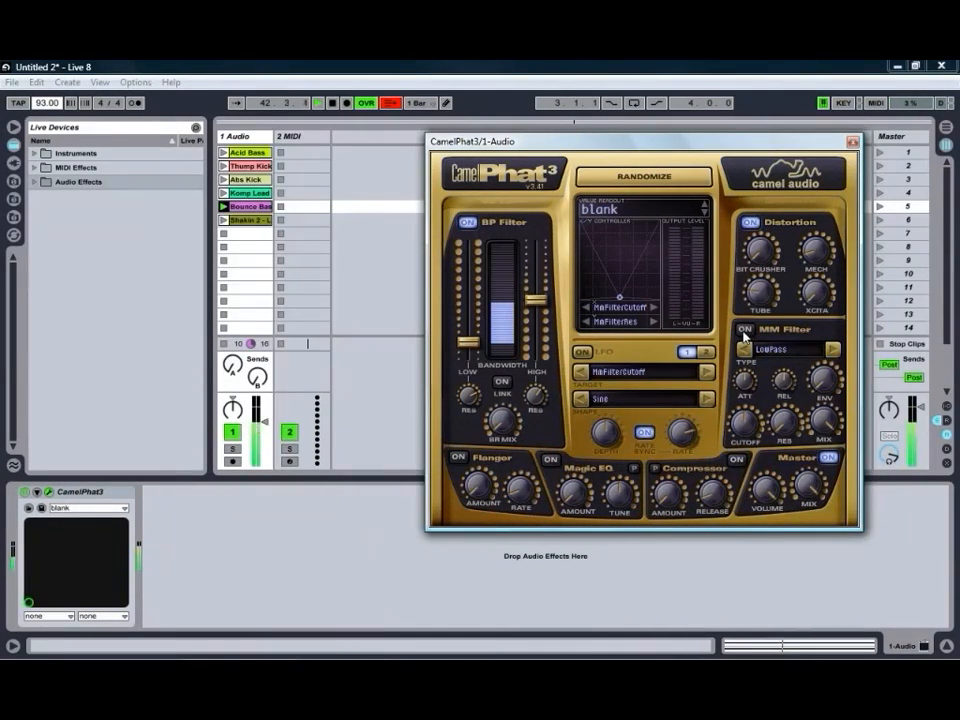
Enable the MM Filter, change its type to Notch and adjust its cutoff.
click(744, 334)
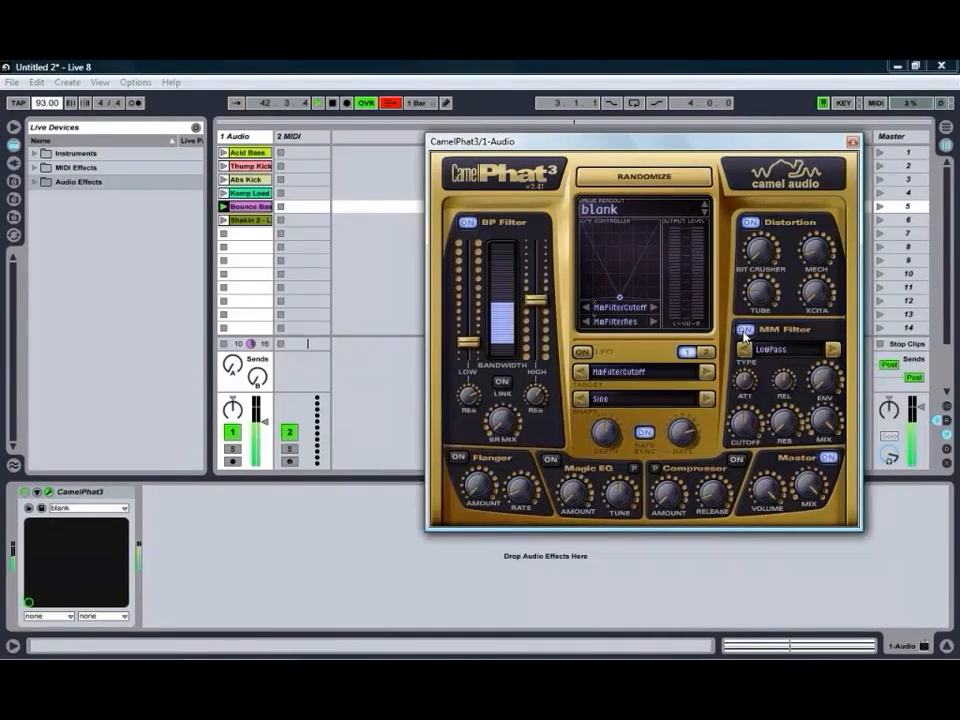
click(834, 350)
click(834, 350)
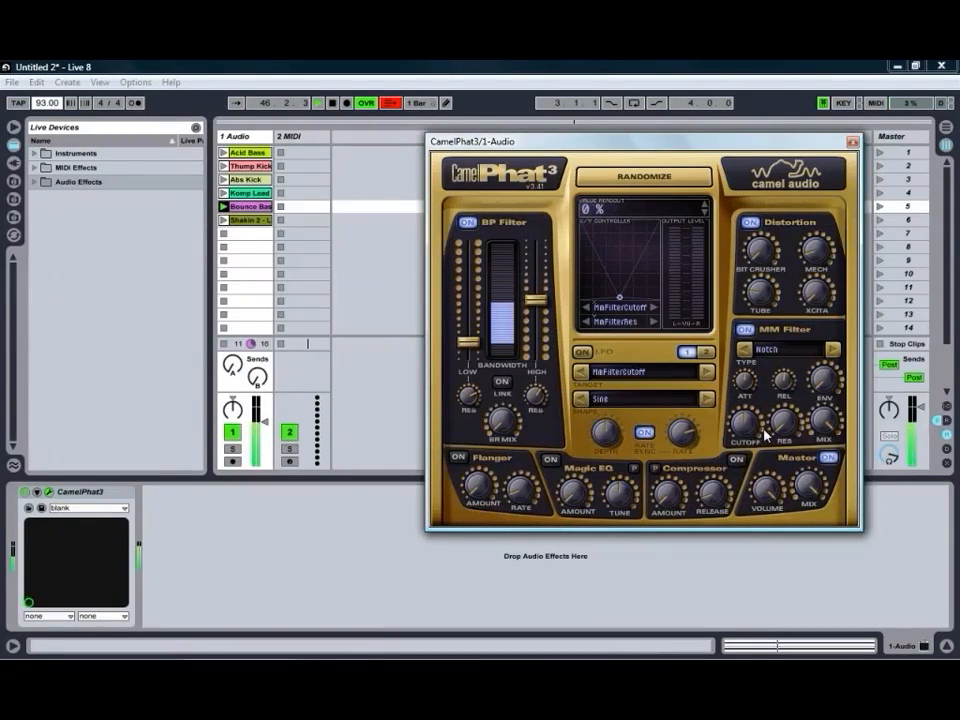
mouse_move(748, 423)
mouse_down()
mouse_move(748, 491)
mouse_move(741, 431)
mouse_up()
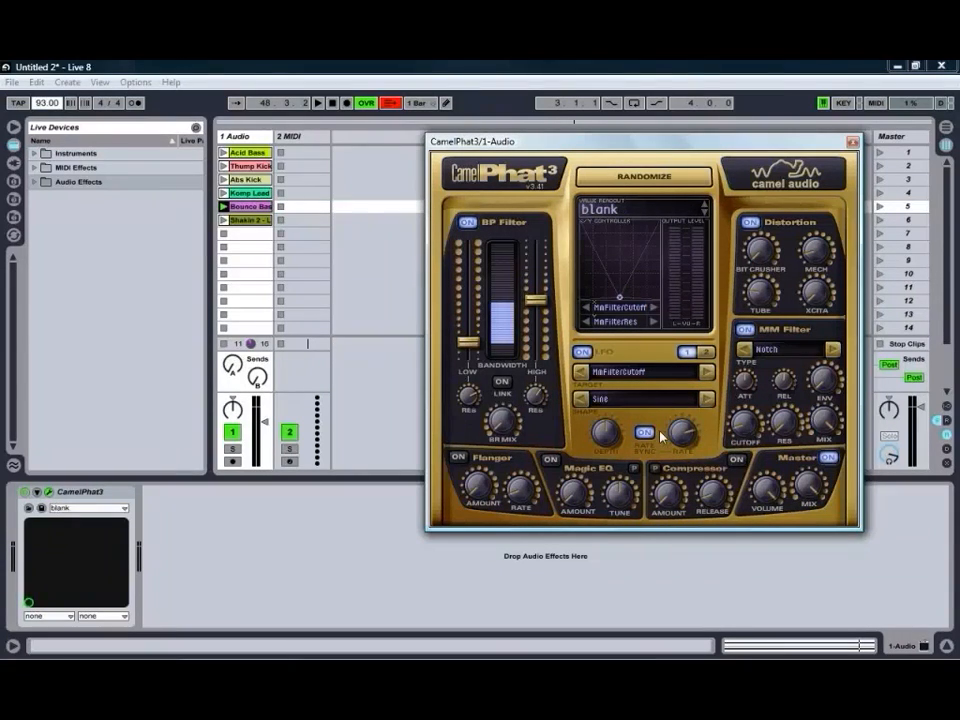
Restart playback of the Bounce Bass clip and adjust the rate of the LFO modulating the MM Filter cutoff.
key(space)
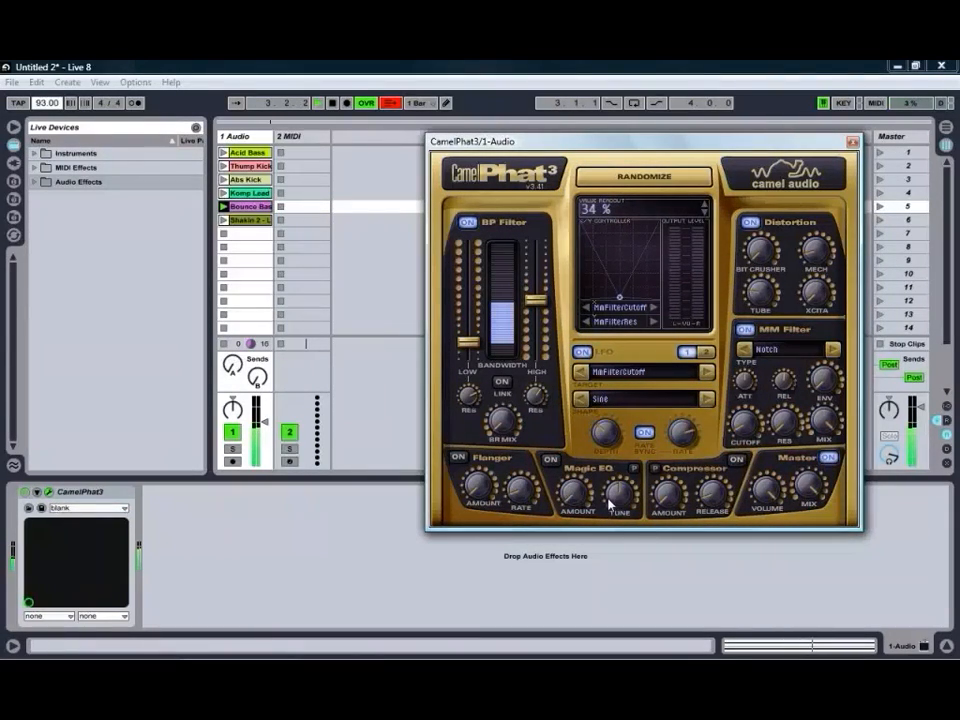
drag(679, 432, 681, 467)
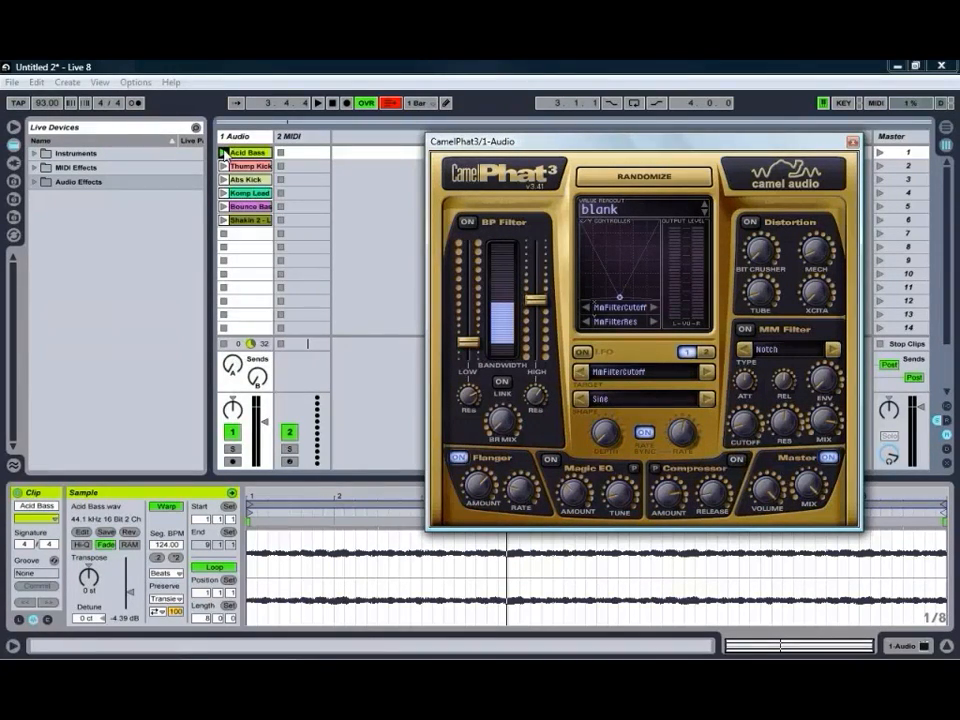
Compare the Acid Bass clip with the Flanger off and on, and adjust the Flanger's amount and its rate to 0.4 Hz.
click(460, 458)
click(460, 458)
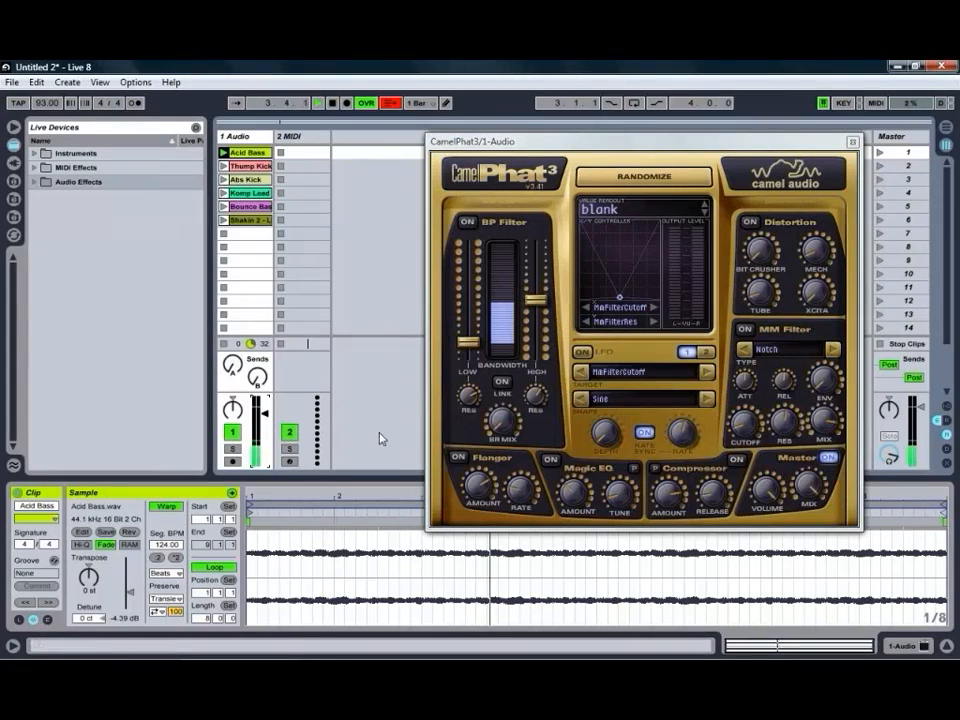
click(457, 458)
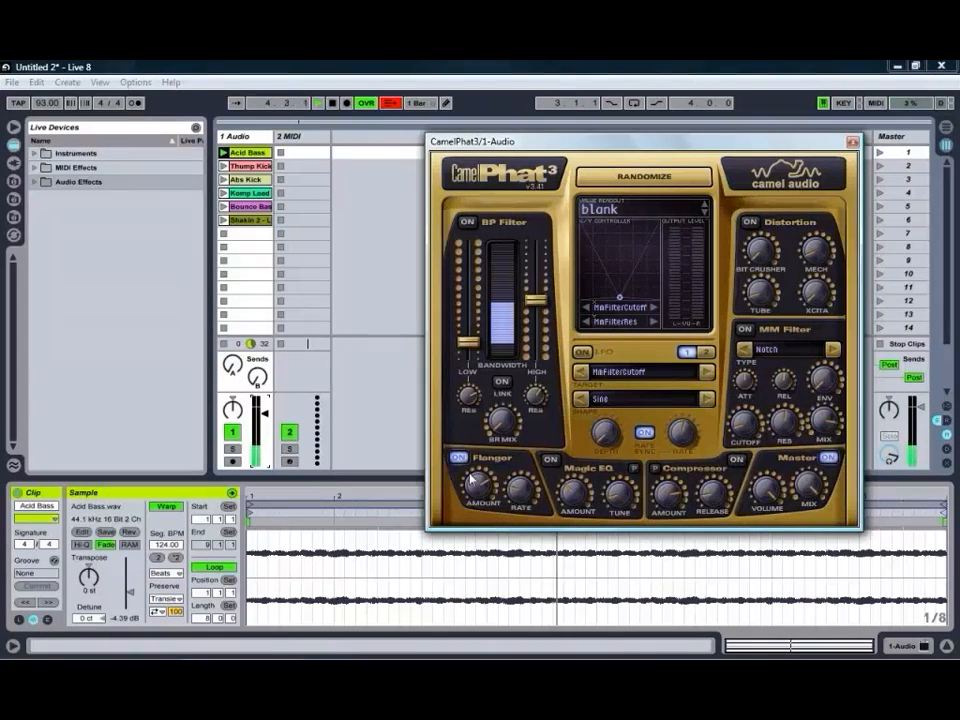
drag(477, 488, 518, 497)
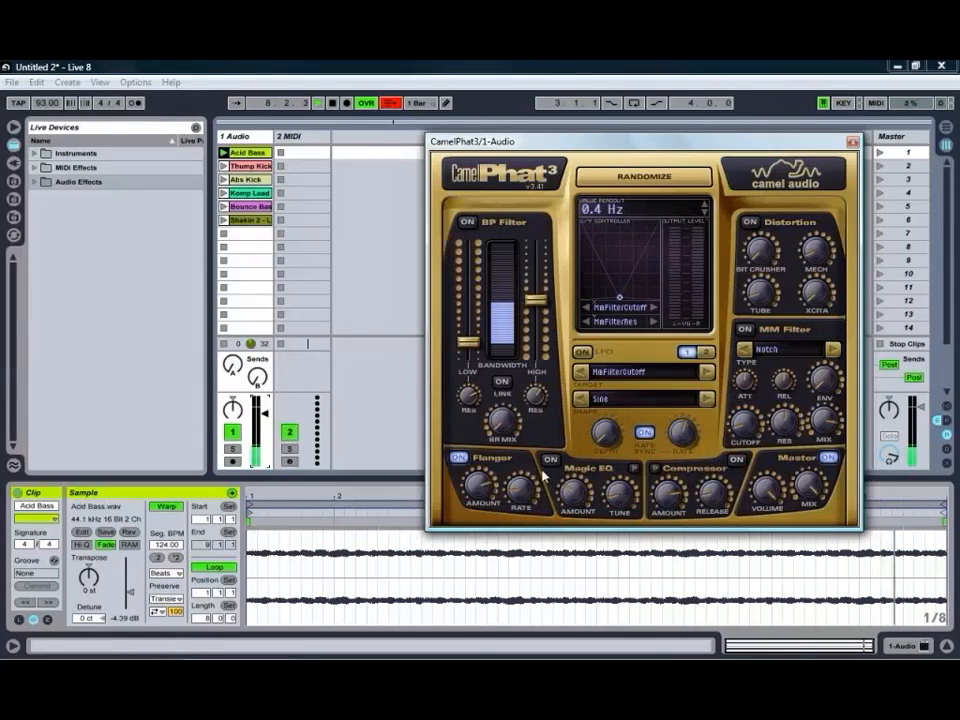
Enable the Magic EQ and adjust its tune frequency and amount on the Acid Bass clip.
click(548, 461)
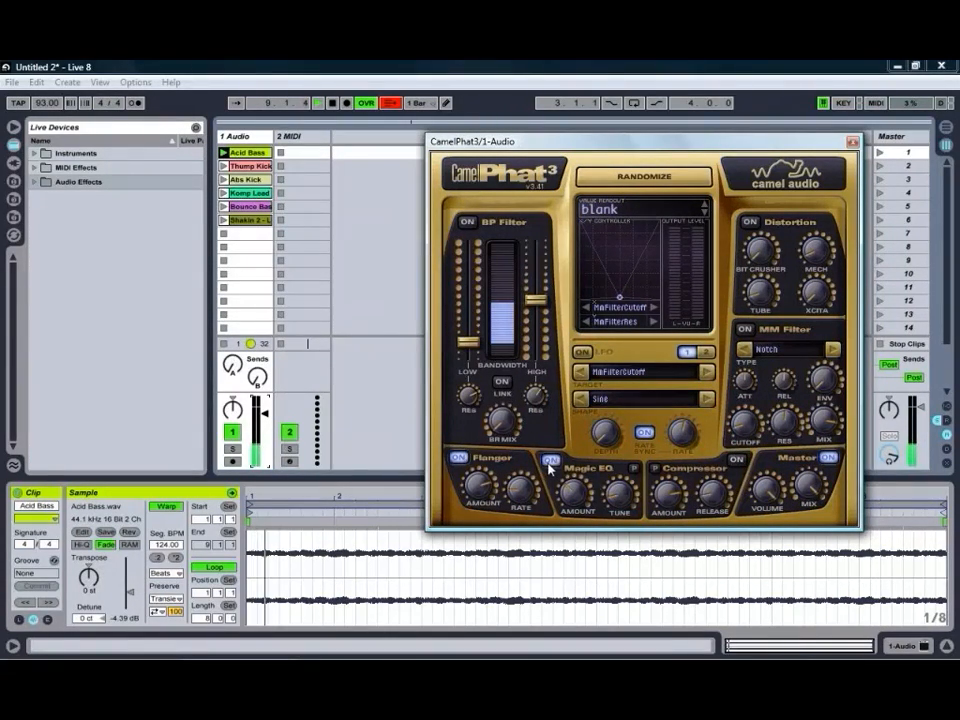
drag(622, 499, 621, 440)
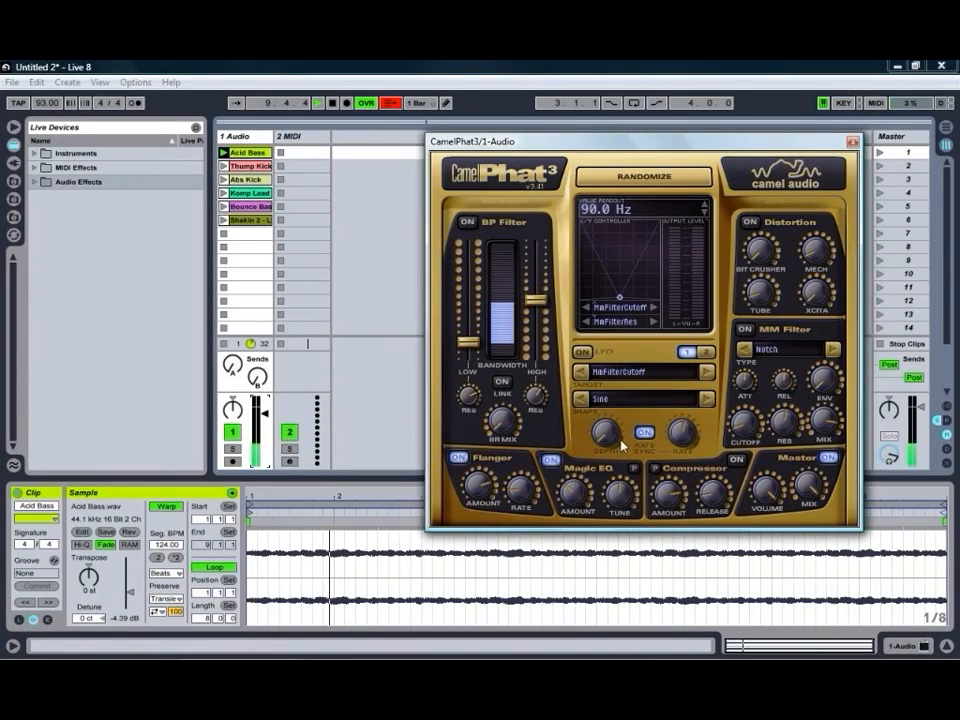
mouse_move(576, 495)
mouse_down()
mouse_move(579, 473)
mouse_move(573, 485)
mouse_move(621, 466)
mouse_move(622, 440)
mouse_move(630, 480)
mouse_move(620, 617)
mouse_move(570, 475)
mouse_up()
drag(626, 492, 622, 412)
mouse_move(621, 505)
mouse_down()
mouse_move(621, 488)
mouse_move(622, 524)
mouse_move(621, 438)
mouse_move(621, 498)
mouse_up()
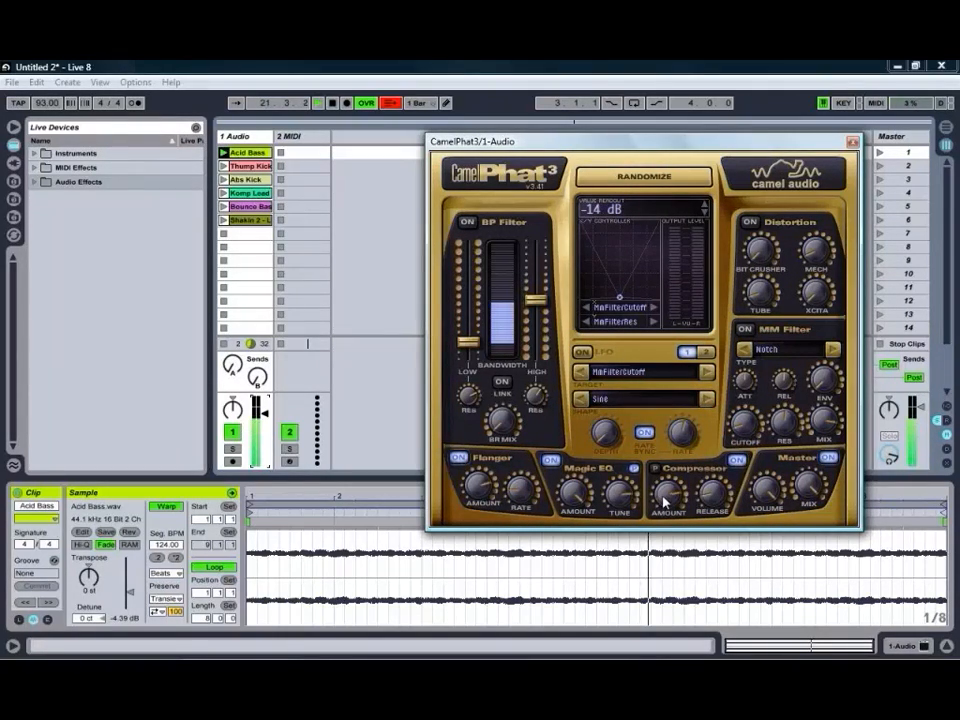
Adjust the Compressor's release and set its amount to -18 dB.
drag(707, 497, 672, 502)
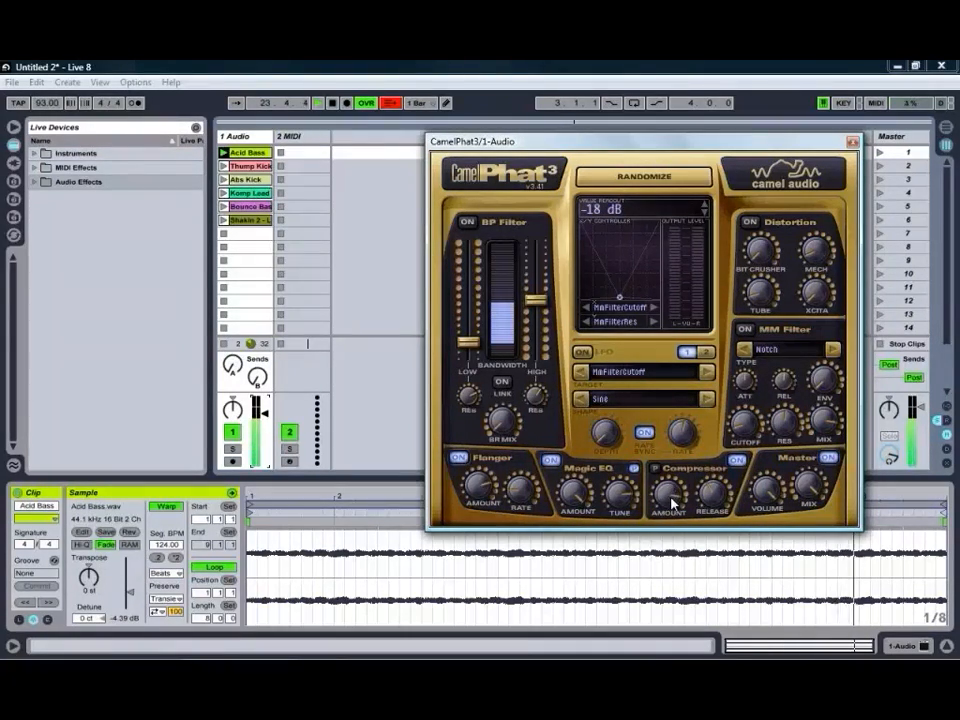